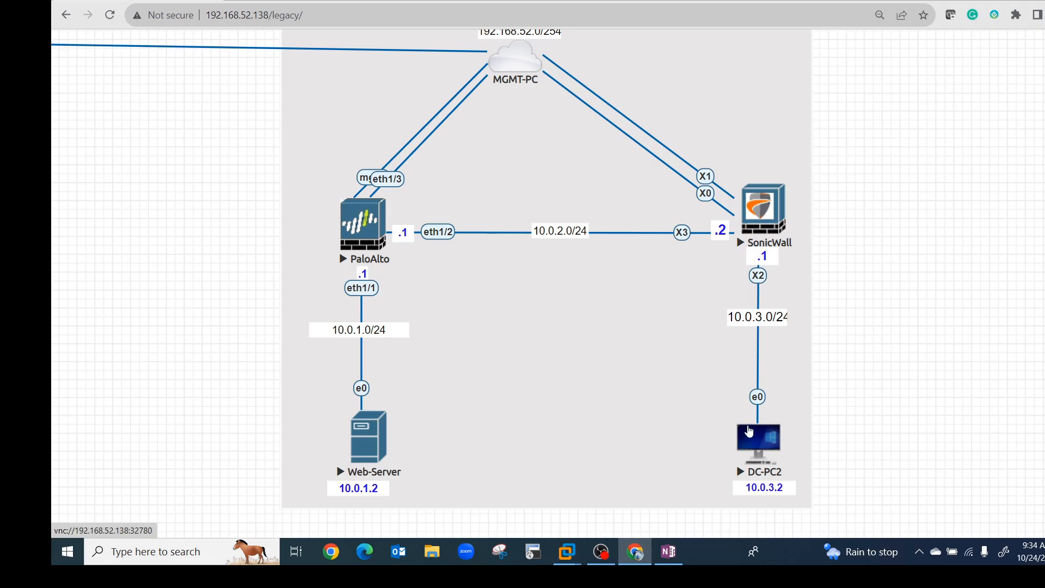
Step: Switch to OneNote and sketch a server box on the blank page with the address 10.0.1.2 beneath it
scroll(750, 432, up, 1)
scroll(750, 431, up, 2)
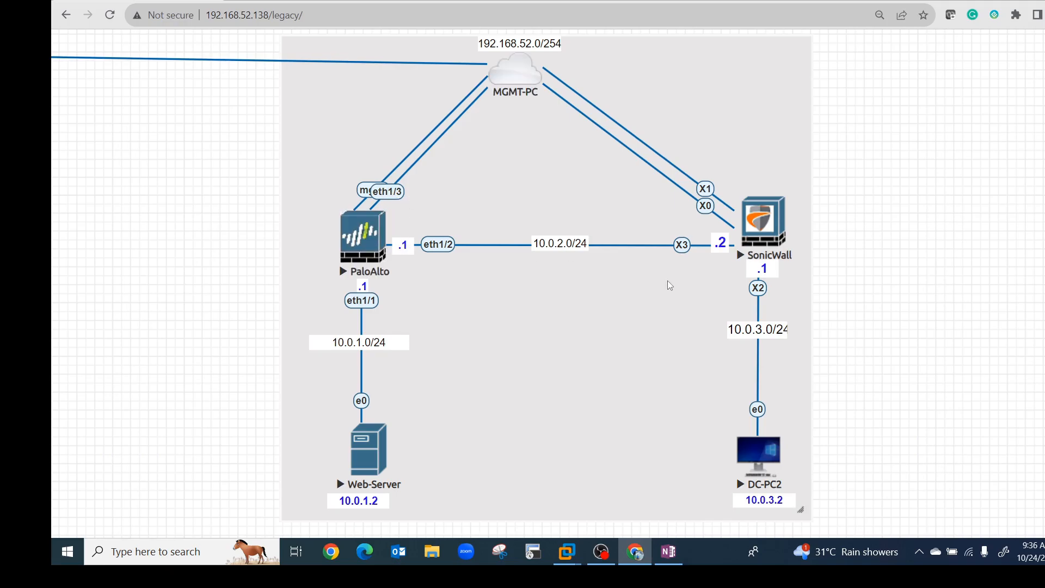
click(658, 553)
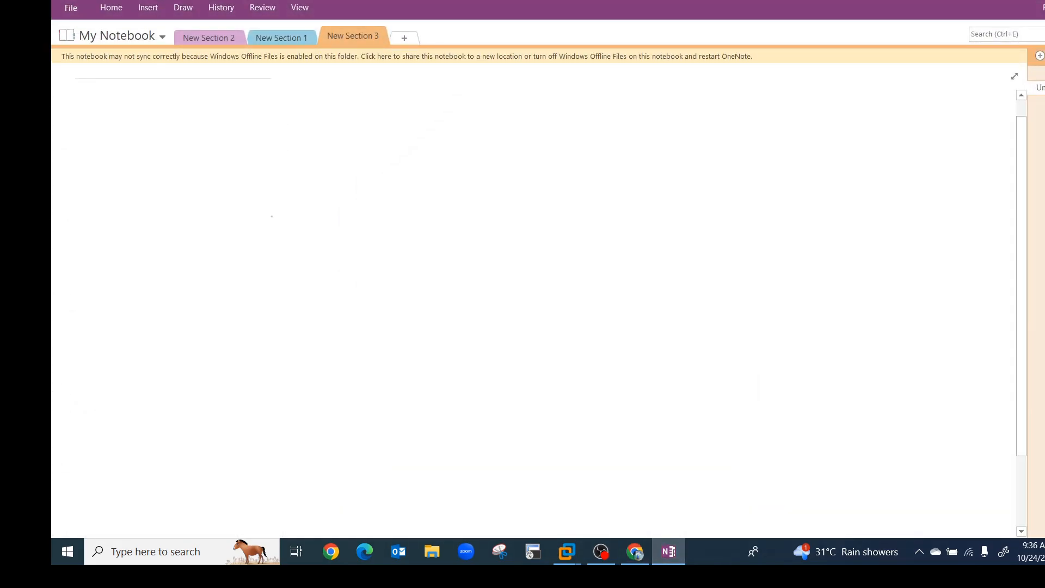
mouse_move(192, 191)
mouse_down()
mouse_move(191, 234)
mouse_move(229, 192)
mouse_move(171, 273)
mouse_up()
mouse_move(185, 254)
mouse_down()
mouse_move(183, 264)
mouse_move(185, 254)
mouse_move(233, 274)
mouse_move(270, 272)
mouse_up()
click(202, 266)
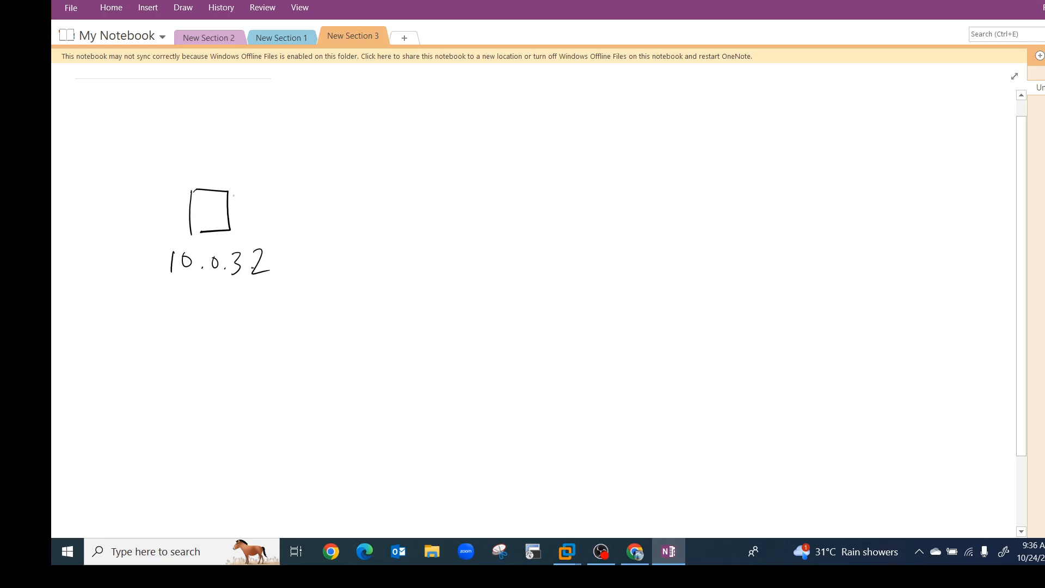
drag(238, 258, 251, 267)
click(233, 256)
drag(237, 257, 237, 272)
Step: Mark the server box with a circle and link it to a firewall box labelled PA, with .1 on the server side
mouse_move(203, 206)
mouse_down()
mouse_move(335, 207)
mouse_move(345, 231)
mouse_up()
mouse_move(345, 182)
mouse_down()
mouse_move(386, 231)
mouse_move(355, 227)
mouse_move(358, 199)
mouse_move(372, 206)
mouse_up()
mouse_move(363, 202)
mouse_down()
mouse_move(372, 197)
mouse_move(329, 201)
mouse_up()
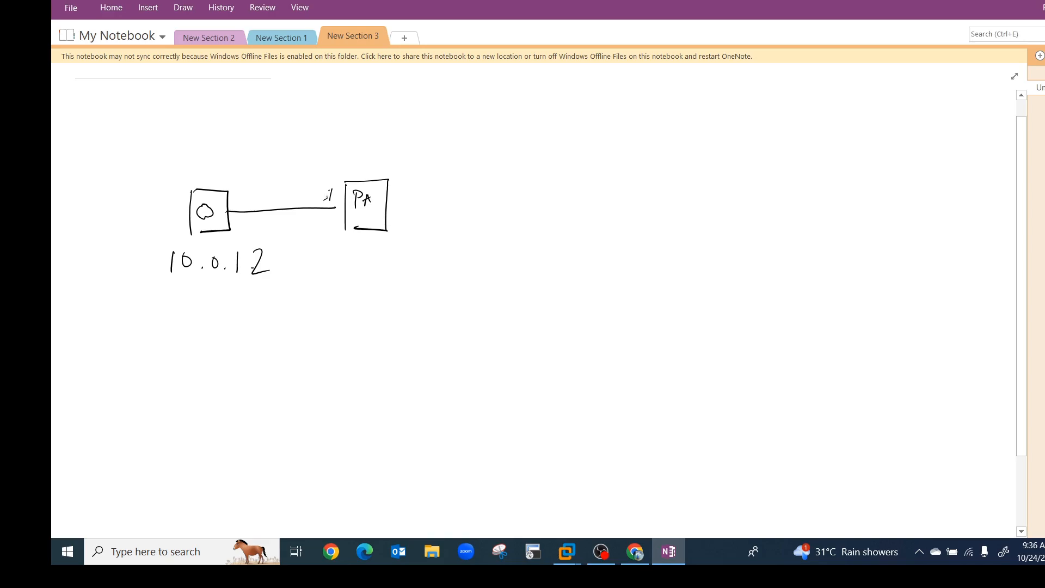
Step: Draw a double link line extending from the PA box and label it 10.0.2.0/24
drag(391, 201, 554, 204)
drag(386, 215, 521, 213)
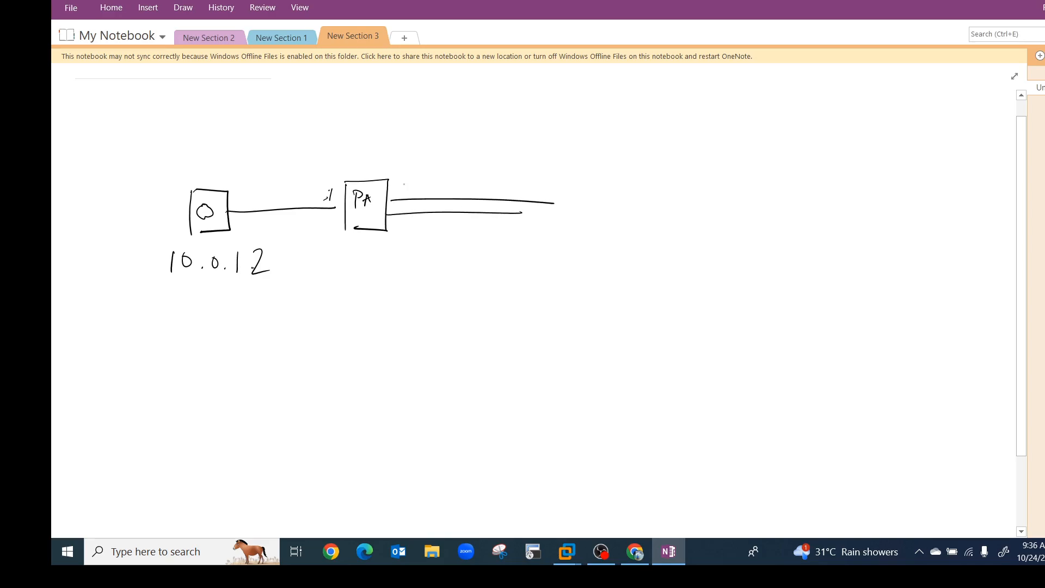
drag(423, 179, 504, 184)
click(453, 182)
click(467, 184)
Step: Draw the SF firewall box at the link's far end and mark the link's interface addresses .2 at SF and .1 at PA
mouse_move(514, 178)
mouse_down()
mouse_move(556, 212)
mouse_move(555, 227)
mouse_up()
mouse_move(562, 183)
mouse_down()
mouse_move(603, 228)
mouse_move(563, 211)
mouse_move(591, 194)
mouse_up()
mouse_move(575, 205)
mouse_down()
mouse_move(592, 202)
mouse_move(555, 195)
mouse_up()
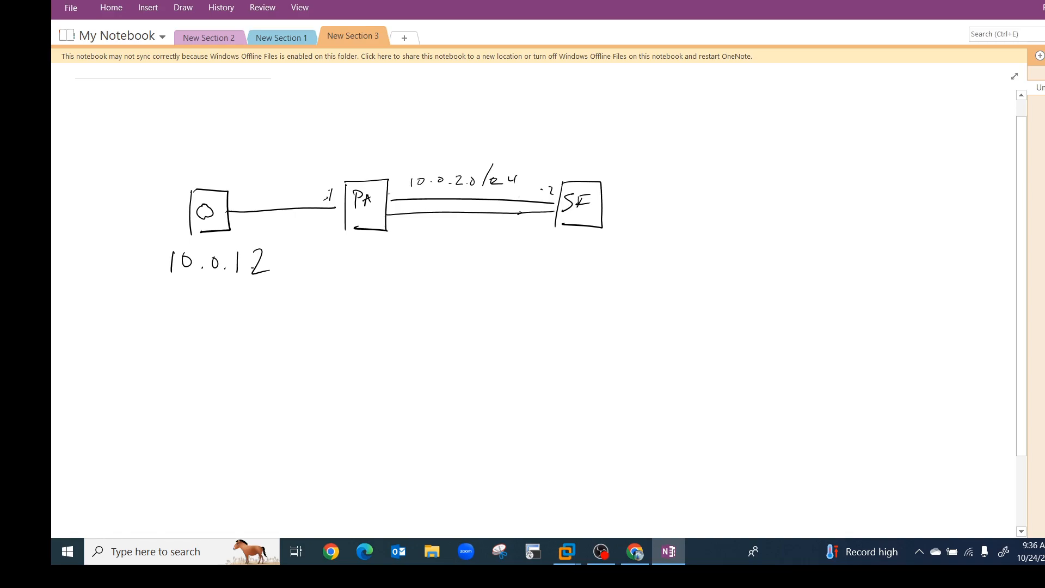
drag(401, 188, 399, 199)
Step: Draw a PC linked to SF, label it 10.0.3.2 with .1 at SF, and draw a traffic arrow to the 10.0.1.2 server
mouse_move(604, 212)
mouse_down()
mouse_move(679, 218)
mouse_move(734, 240)
mouse_move(680, 250)
mouse_move(673, 235)
mouse_up()
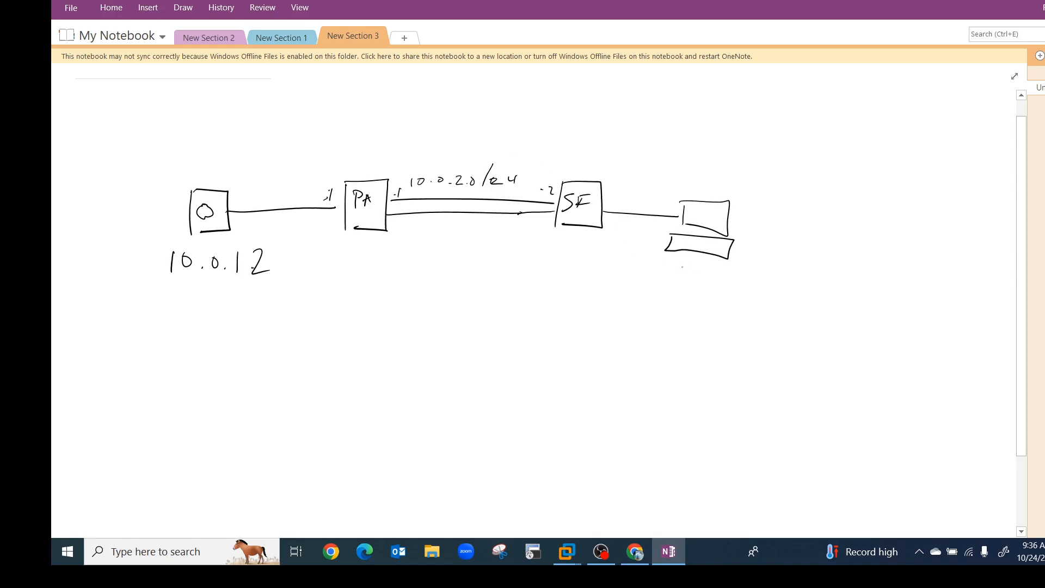
mouse_move(680, 265)
mouse_down()
mouse_move(679, 279)
mouse_move(690, 267)
mouse_move(755, 278)
mouse_up()
click(700, 272)
click(720, 271)
click(740, 275)
drag(623, 196, 626, 207)
drag(619, 208, 630, 207)
mouse_move(678, 262)
mouse_down()
mouse_move(370, 249)
mouse_move(277, 275)
mouse_move(294, 278)
mouse_up()
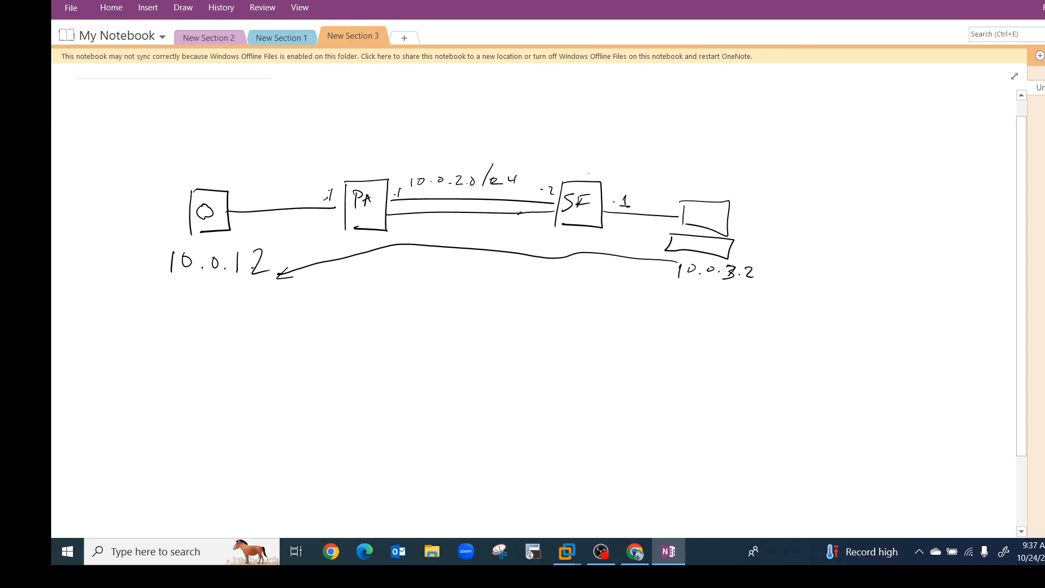
Step: Sketch a network branch above SF labelled 10.0.1.2, thickening its connecting line and underlining the branch
mouse_move(586, 179)
mouse_down()
mouse_move(590, 150)
mouse_move(664, 149)
mouse_up()
mouse_move(589, 125)
mouse_down()
mouse_move(582, 146)
mouse_move(594, 127)
mouse_move(673, 139)
mouse_up()
click(611, 136)
click(635, 136)
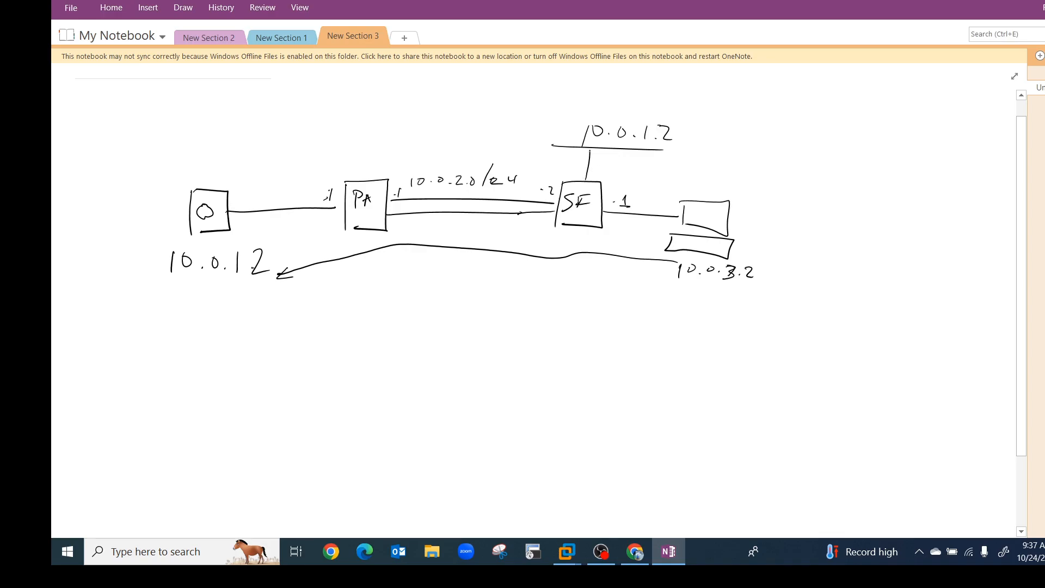
mouse_move(576, 146)
mouse_down()
mouse_move(606, 151)
mouse_move(587, 178)
mouse_move(588, 166)
mouse_up()
drag(591, 153, 584, 180)
drag(564, 145, 641, 148)
Step: Write 10.9.12.2 below the PC's address and sketch a dashed vertical divider between PA and SF with a small arrow toward SF
drag(676, 298, 670, 314)
drag(680, 308, 719, 317)
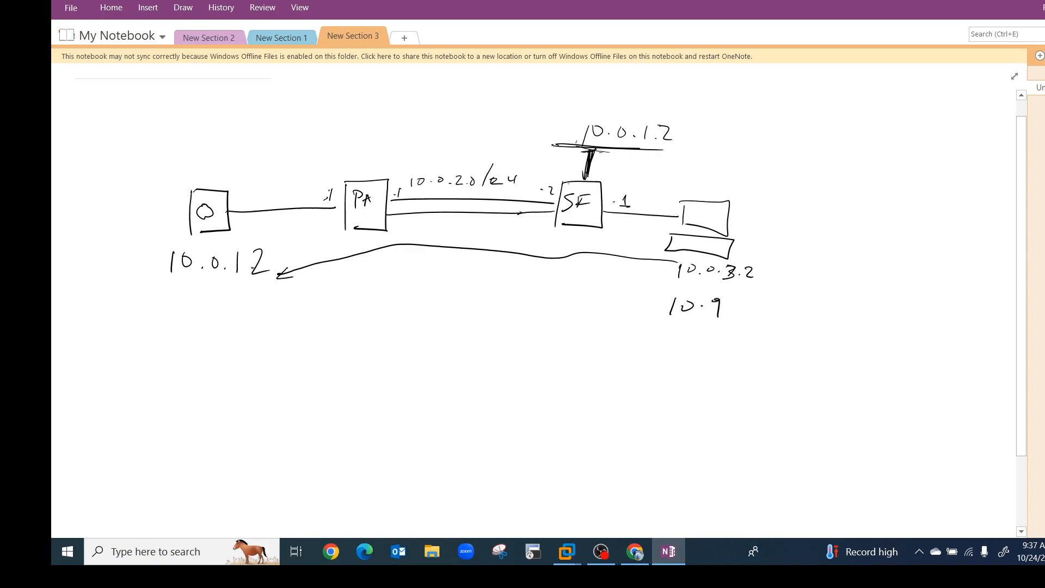
drag(491, 163, 491, 203)
drag(487, 230, 485, 259)
drag(480, 299, 475, 324)
drag(526, 296, 544, 284)
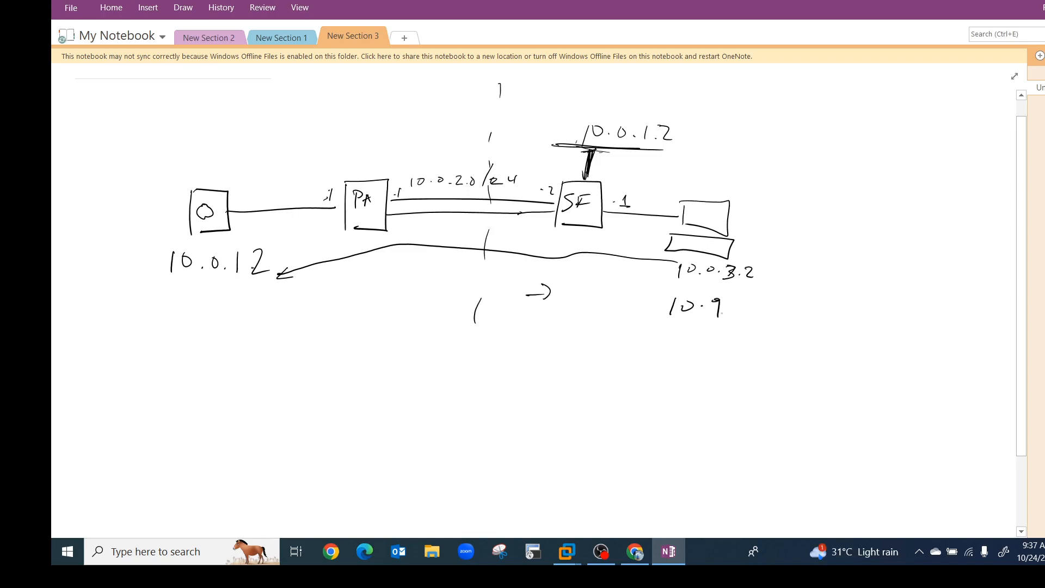
drag(744, 302, 743, 314)
mouse_move(747, 303)
mouse_down()
mouse_move(750, 314)
mouse_move(784, 314)
mouse_up()
Step: Draw an arrow from 10.9.12.2 to the server, box 10.9.12.2, underline 10.0.1.2, and add an outgoing arrow above PA
mouse_move(667, 316)
mouse_down()
mouse_move(361, 312)
mouse_move(255, 288)
mouse_up()
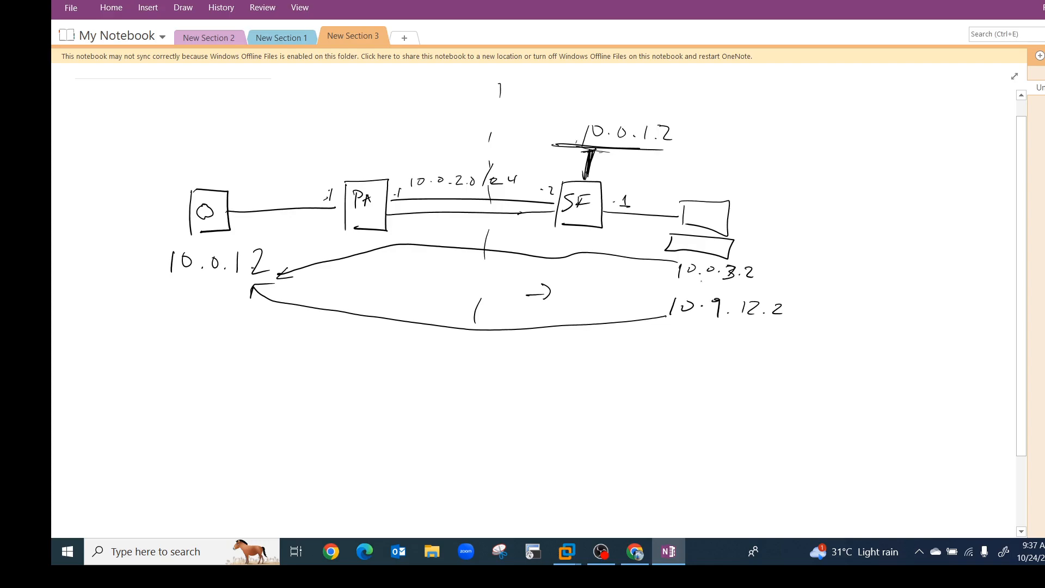
mouse_move(659, 315)
mouse_down()
mouse_move(666, 295)
mouse_move(799, 303)
mouse_move(751, 322)
mouse_move(658, 321)
mouse_up()
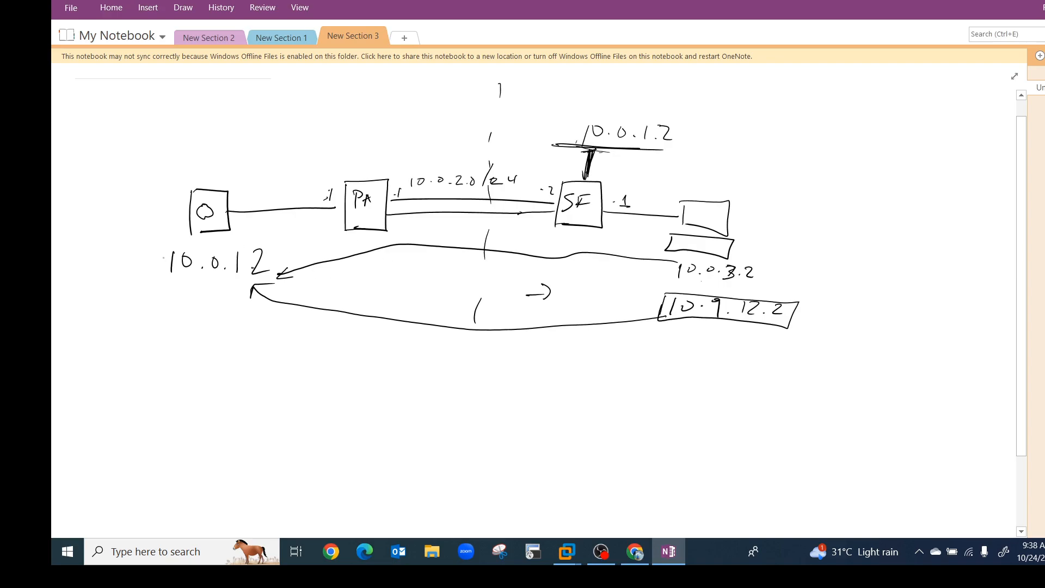
drag(174, 281, 263, 277)
drag(334, 206, 381, 170)
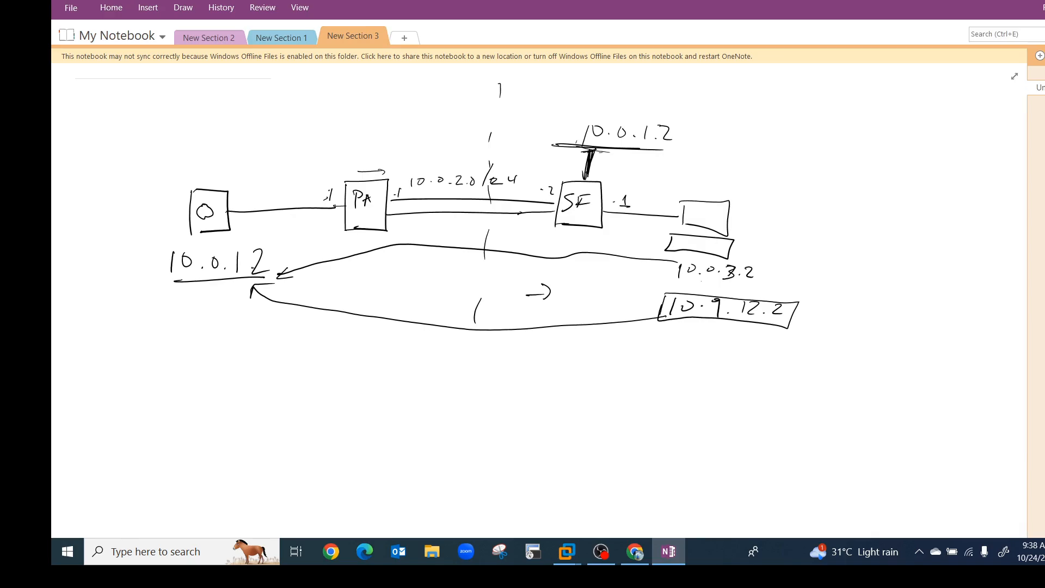
Step: Switch to Chrome, view the PA-VM IPSec tunnels, and open the TO-PALO VPN policy on the SonicWall
key(alt+Tab)
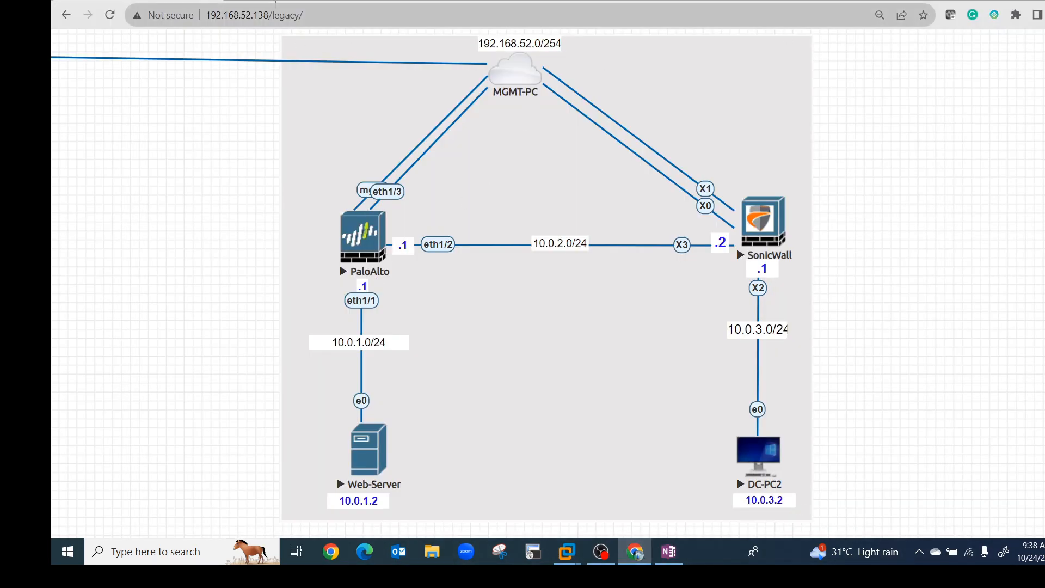
click(279, 1)
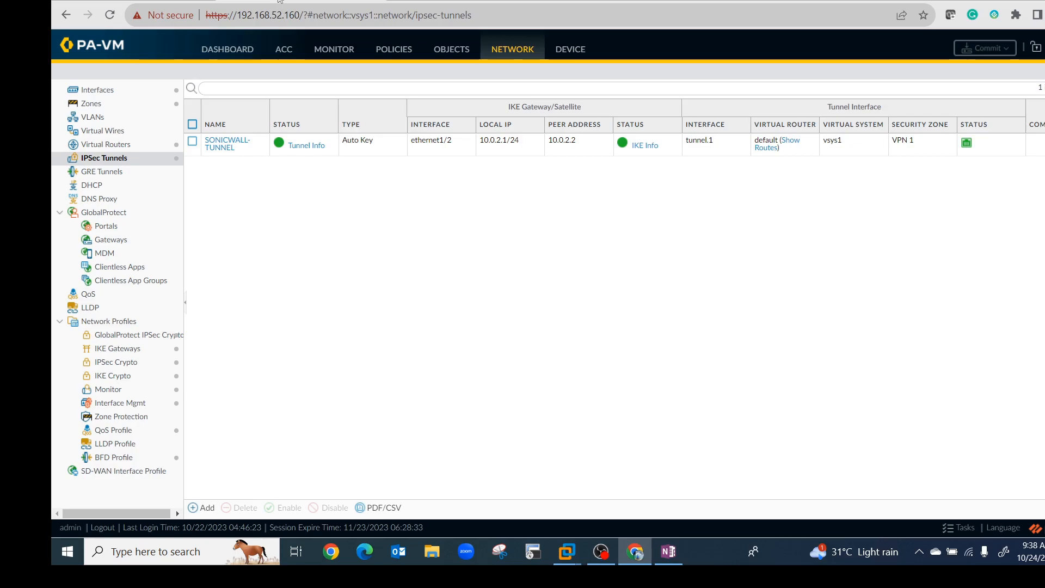
click(431, 1)
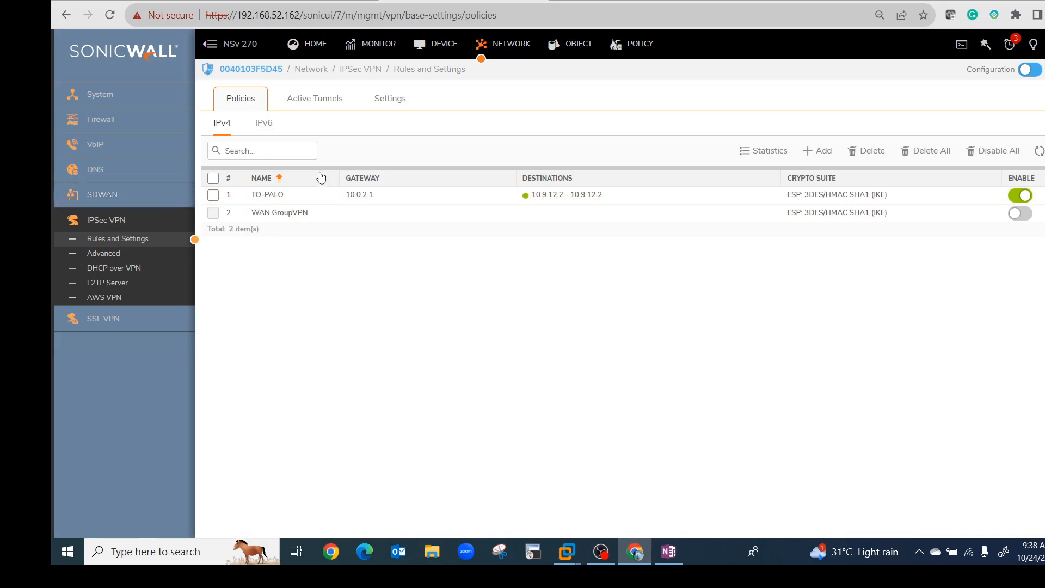
right_click(276, 197)
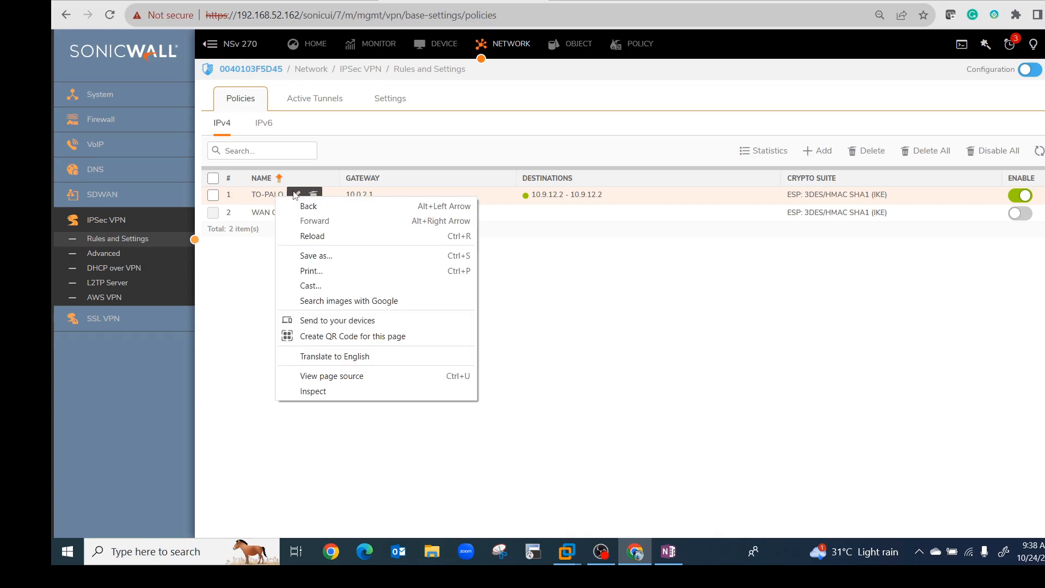
right_click(294, 195)
click(295, 195)
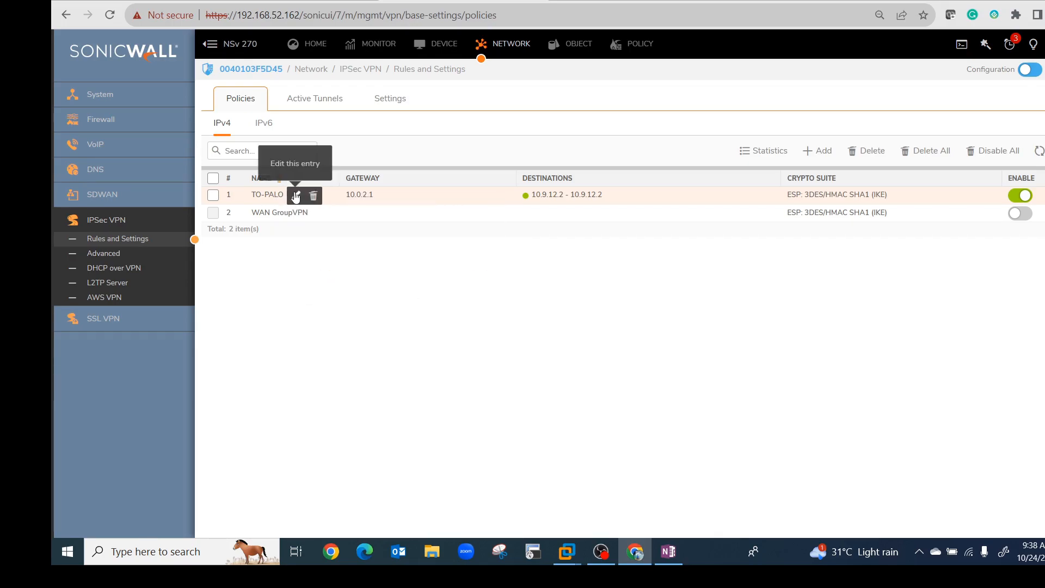
click(294, 194)
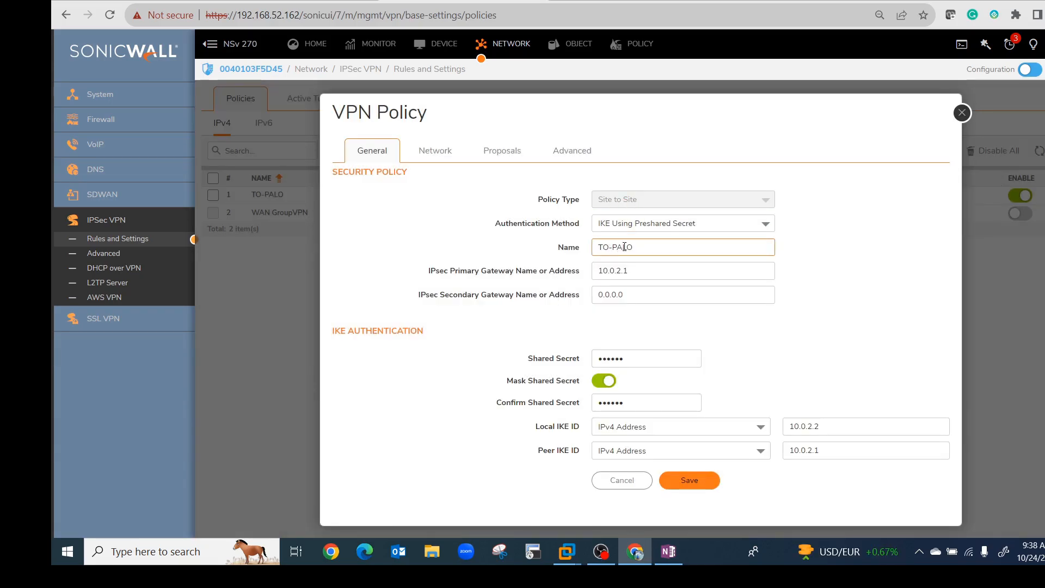
Step: Review the TO-PALO policy's primary gateway, shared secret fields and local and peer IKE IDs against the topology diagram
drag(635, 272, 593, 271)
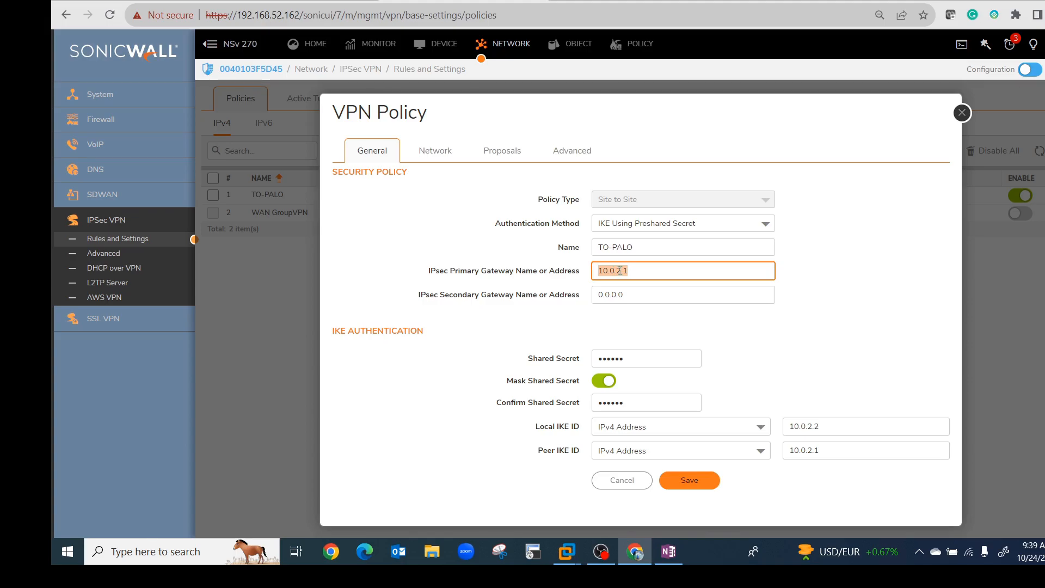
click(621, 357)
double_click(626, 358)
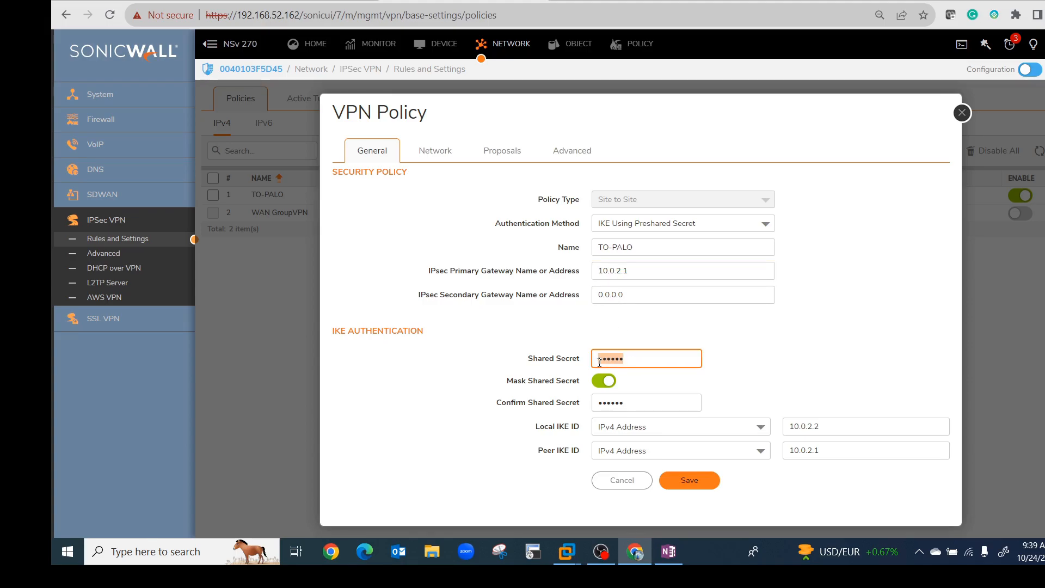
click(621, 401)
drag(623, 403, 606, 403)
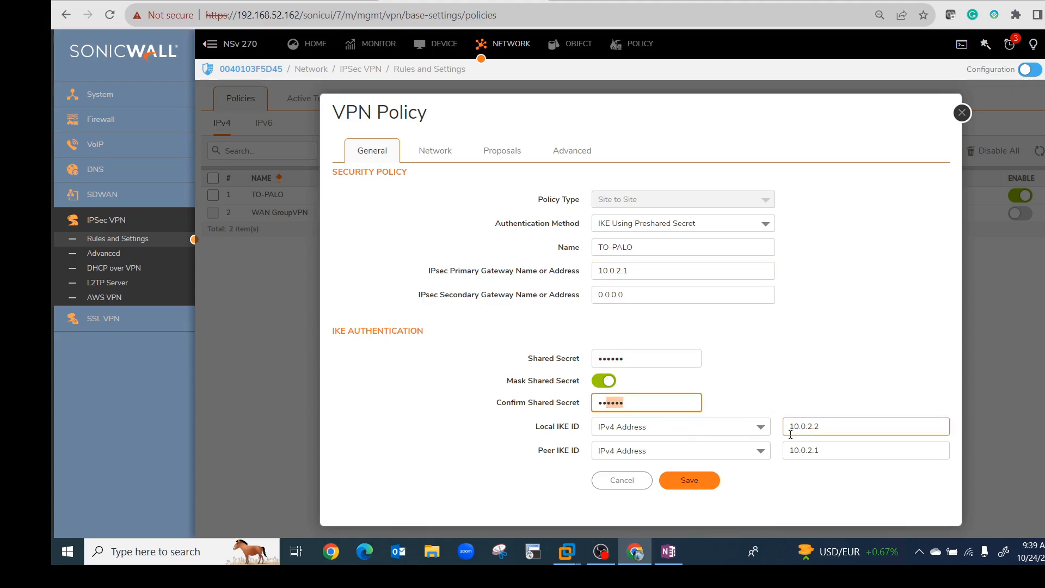
drag(813, 426, 773, 433)
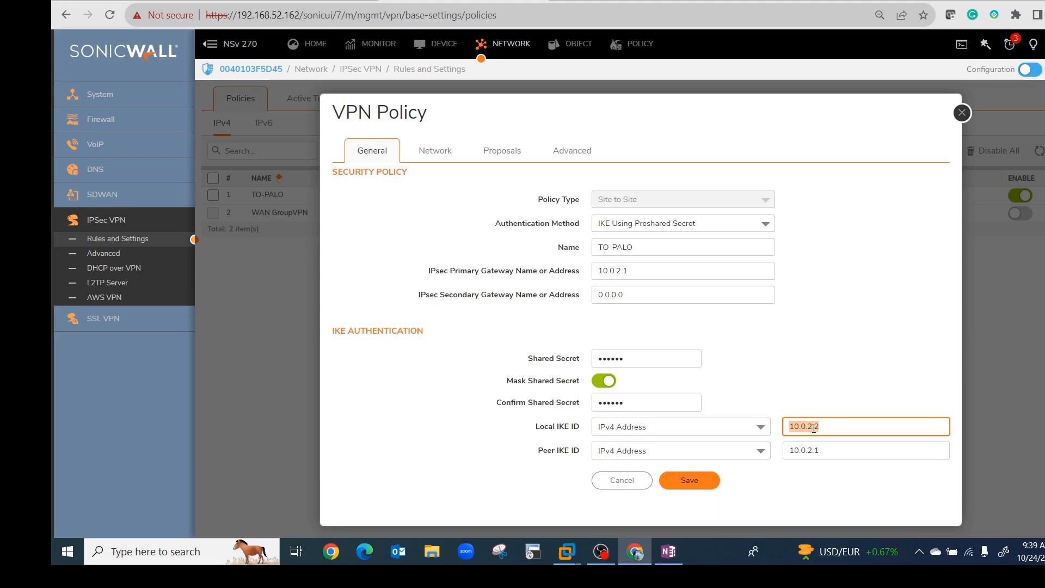
drag(825, 450, 784, 454)
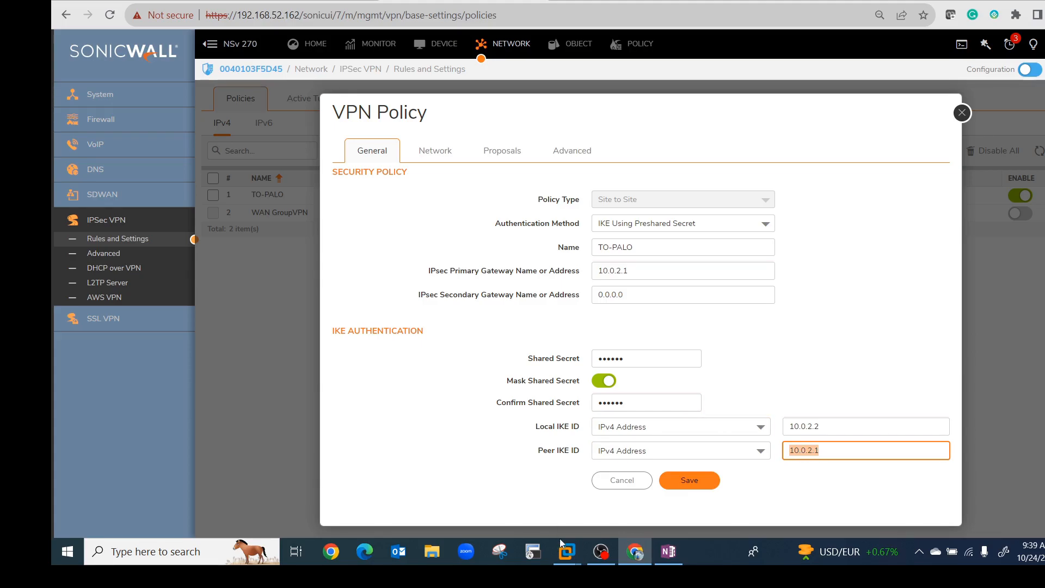
click(624, 561)
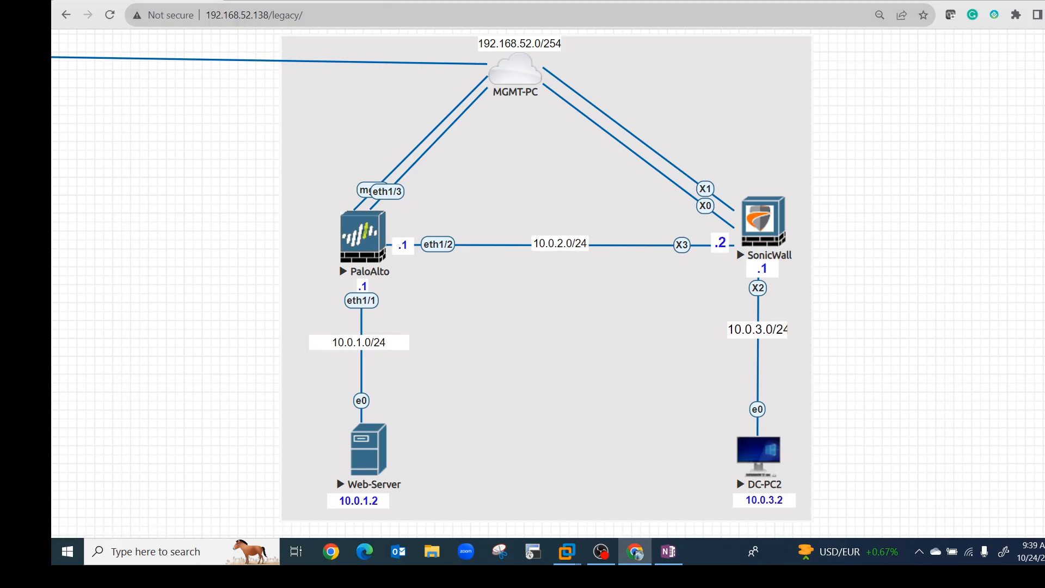
key(alt+Tab)
Step: Review the VPN policy's local and remote networks, comparing them with the topology diagram
click(436, 152)
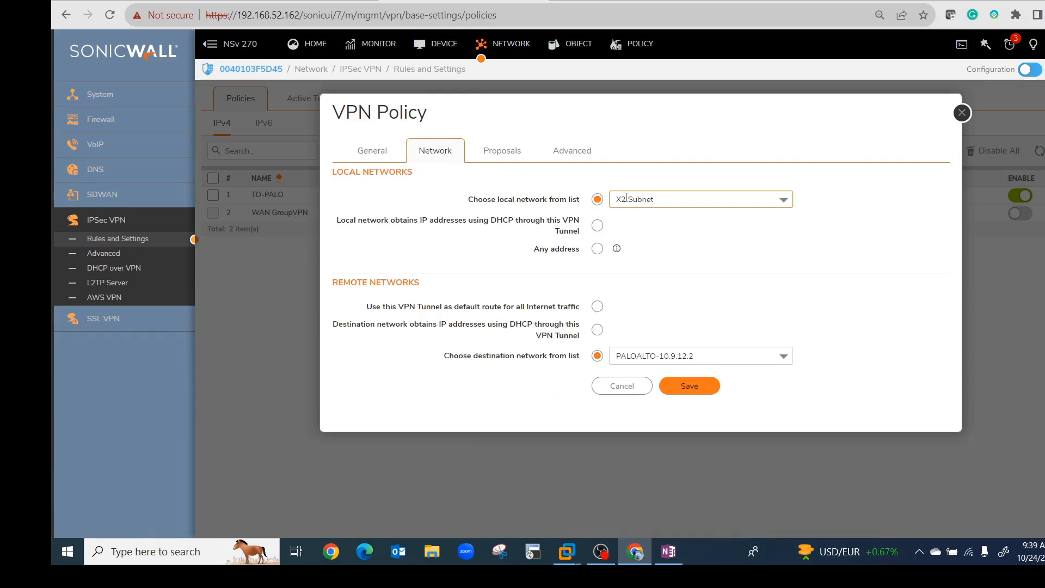
key(alt+Tab)
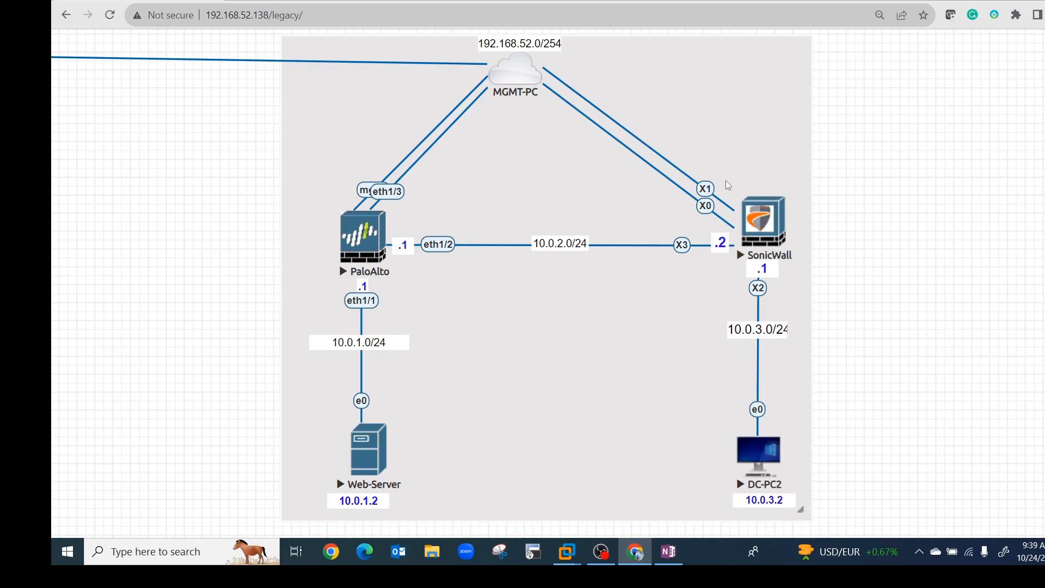
key(alt+Tab)
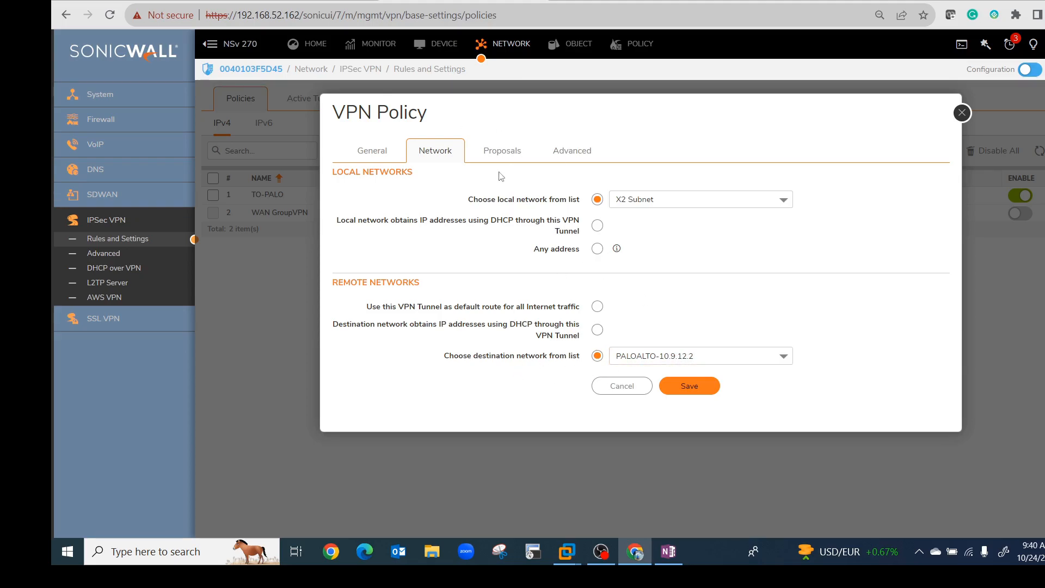
Step: Review the VPN policy's Phase 1 and Phase 2 proposals and advanced settings, and close the policy without saving
click(500, 152)
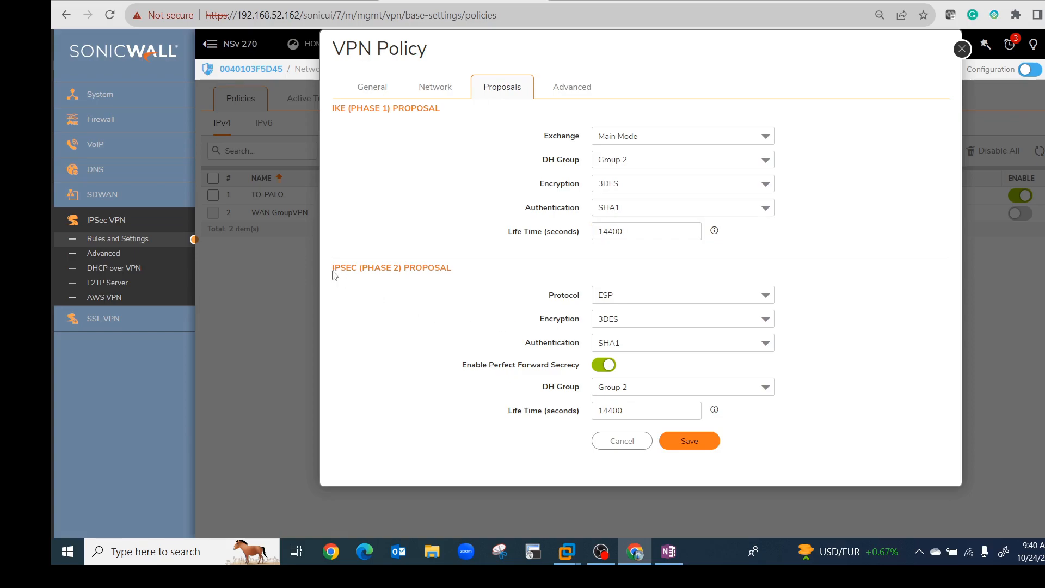
click(618, 297)
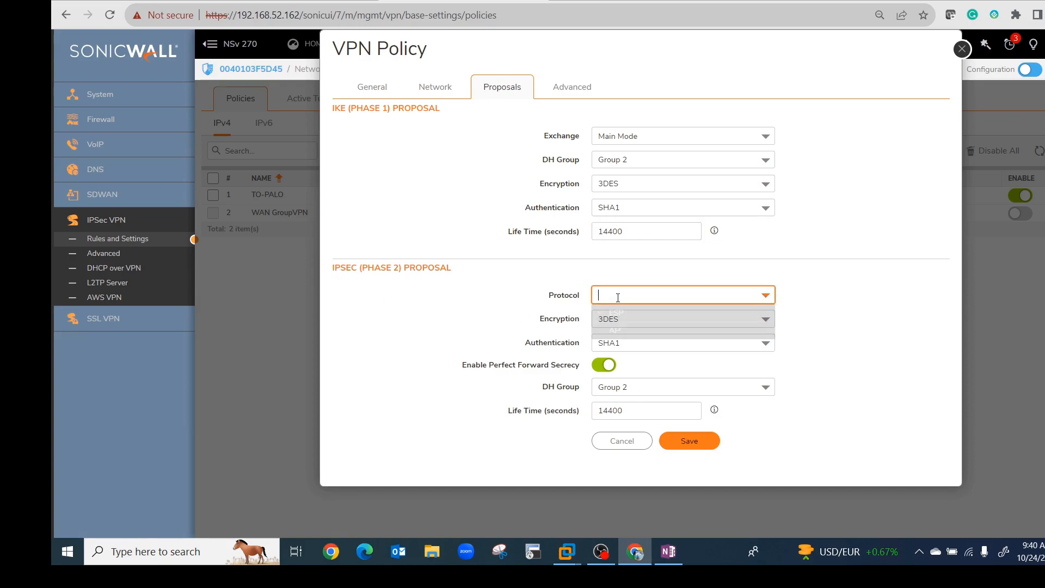
click(612, 309)
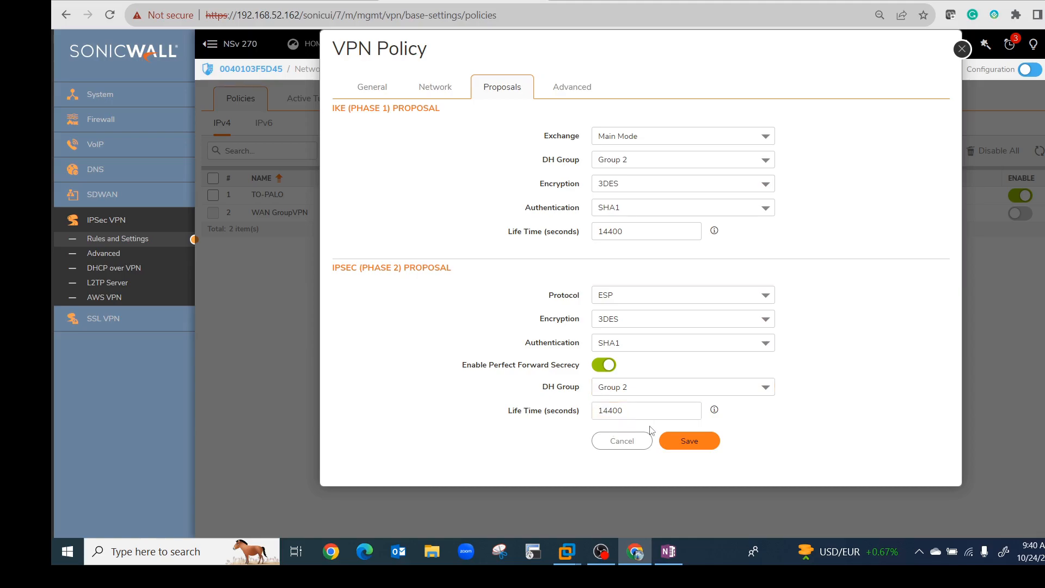
click(555, 93)
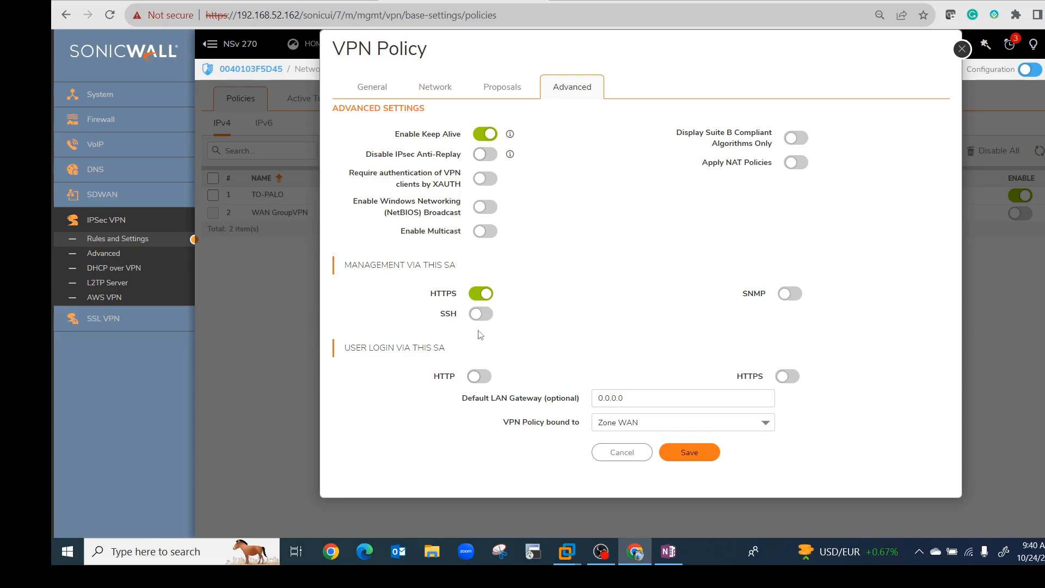
click(622, 452)
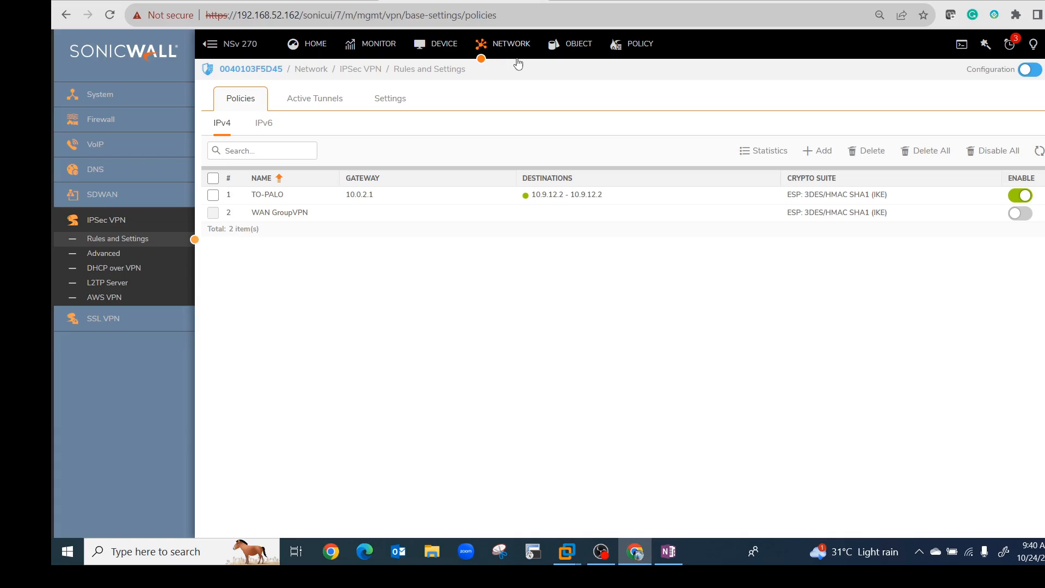
Step: Review the SonicWall's security policies and NAT policies, checking the source and destination zones of the LAN-to-VPN and VPN-to-LAN rules
click(612, 46)
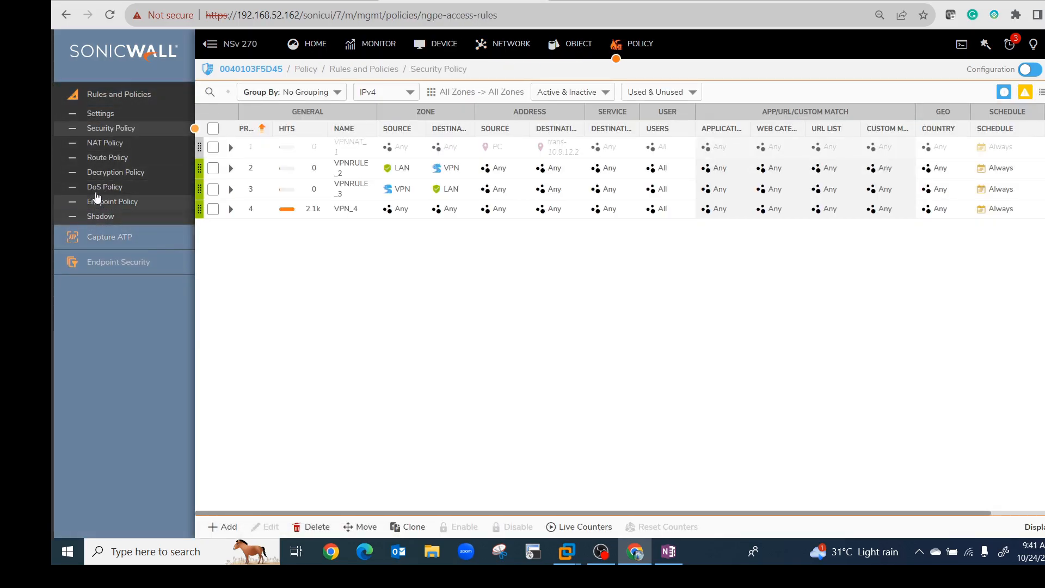
click(101, 144)
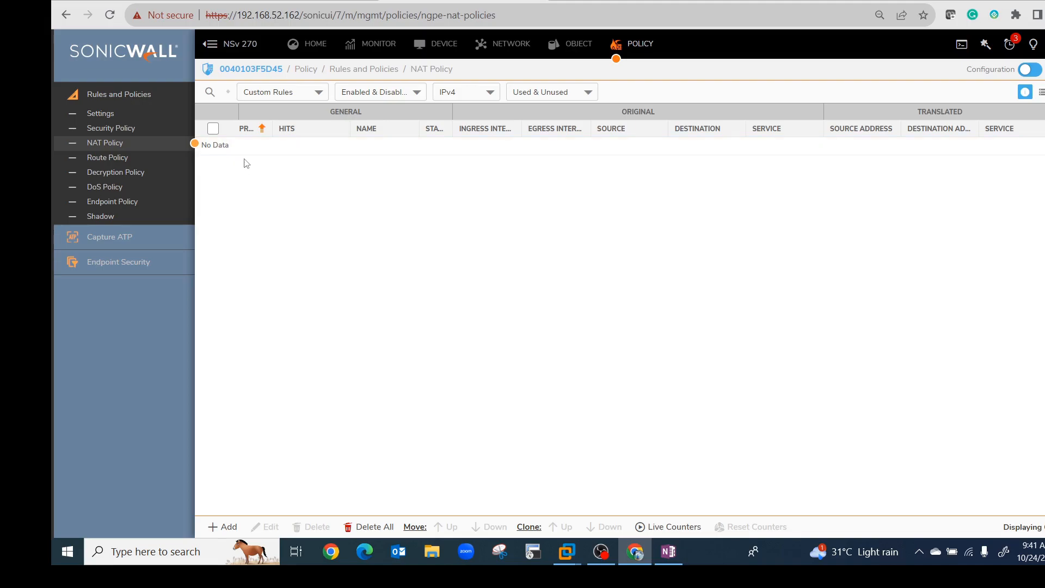
click(112, 135)
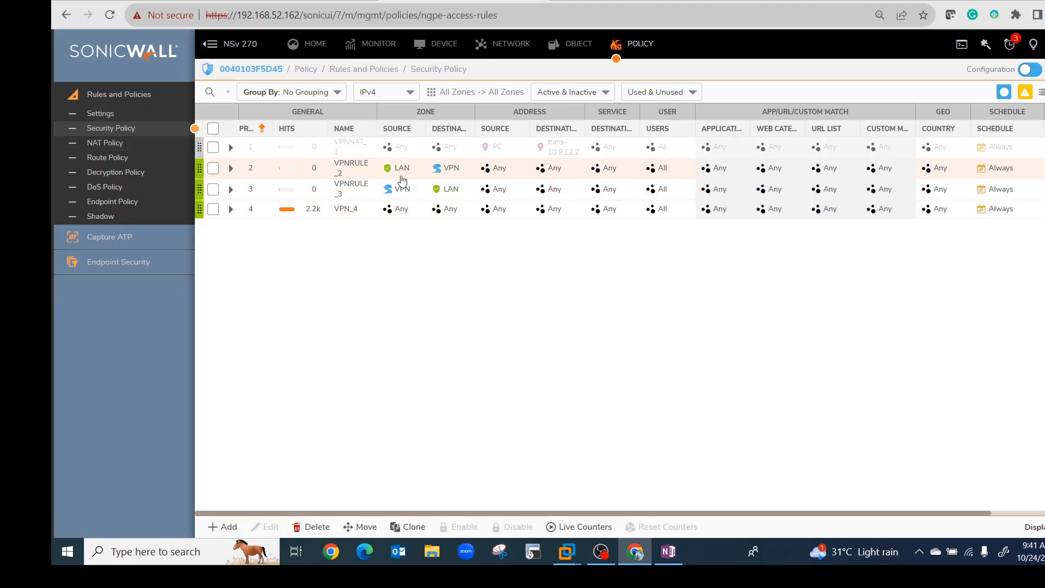
mouse_move(401, 175)
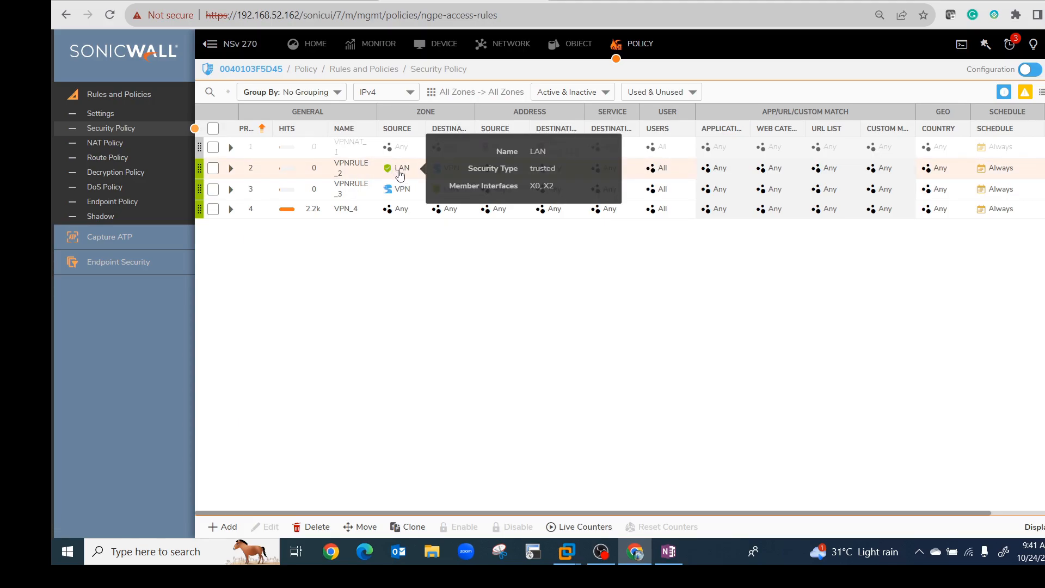
mouse_move(451, 174)
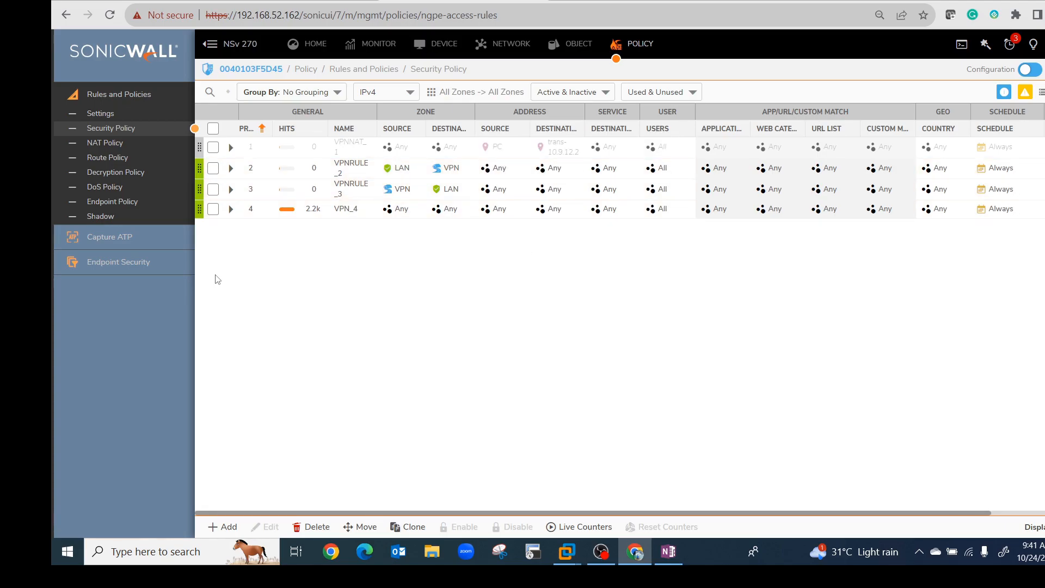
mouse_move(378, 187)
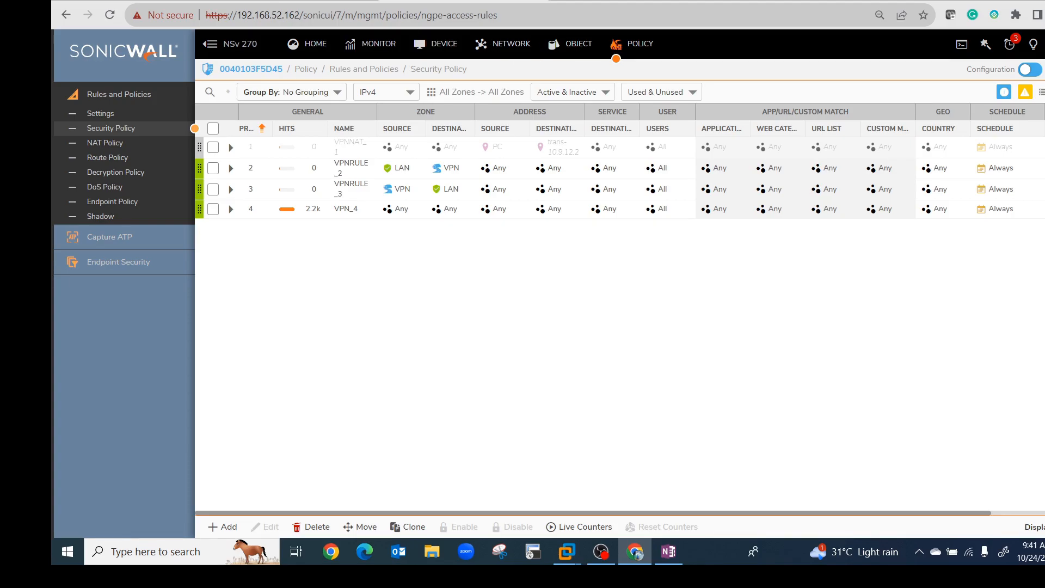
Step: Switch to the PA-VM firewall and review its IKE Crypto and IPSec Crypto profiles
key(ctrl+Tab)
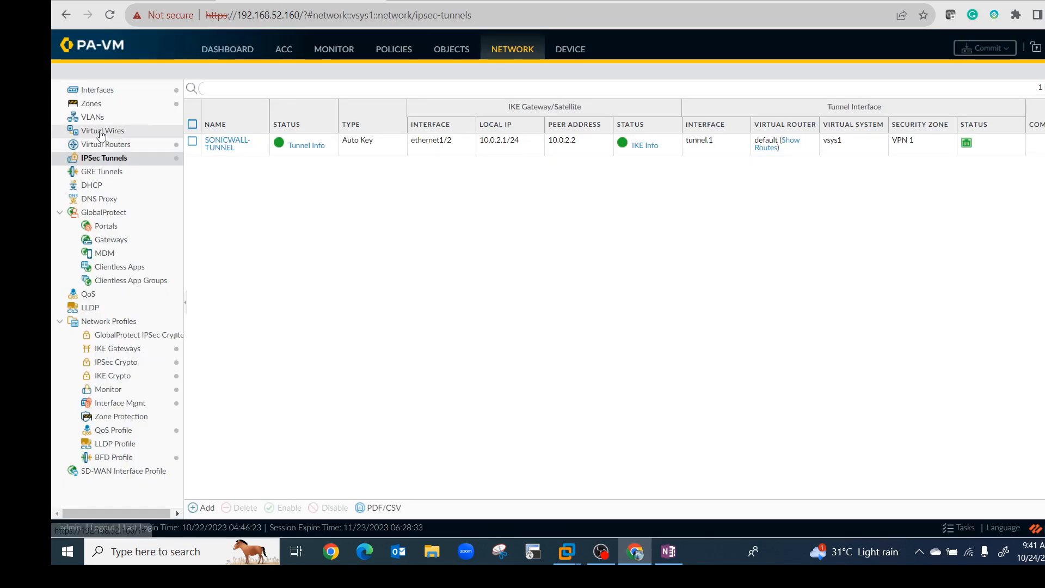
click(112, 376)
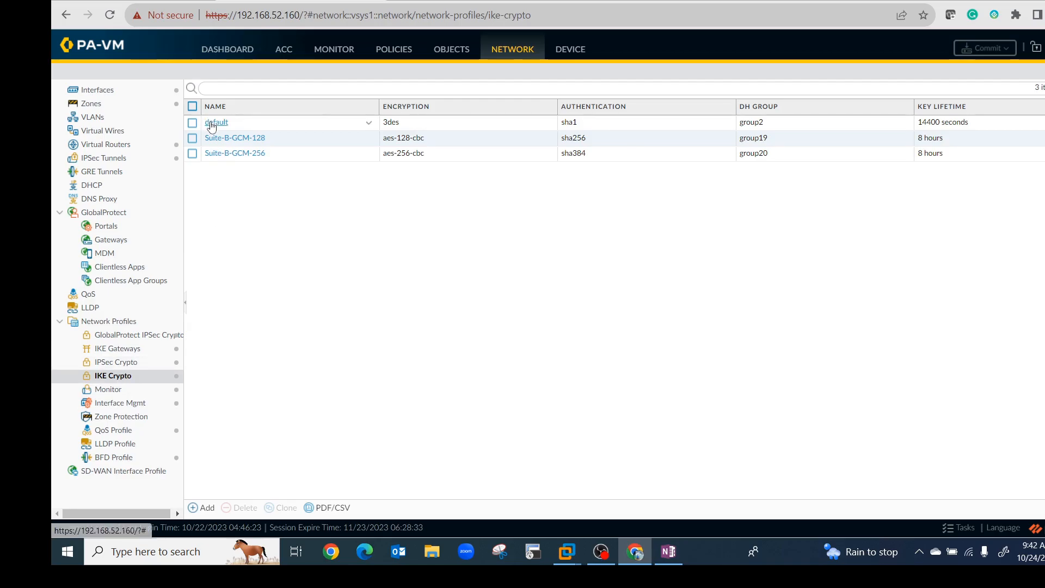
click(117, 363)
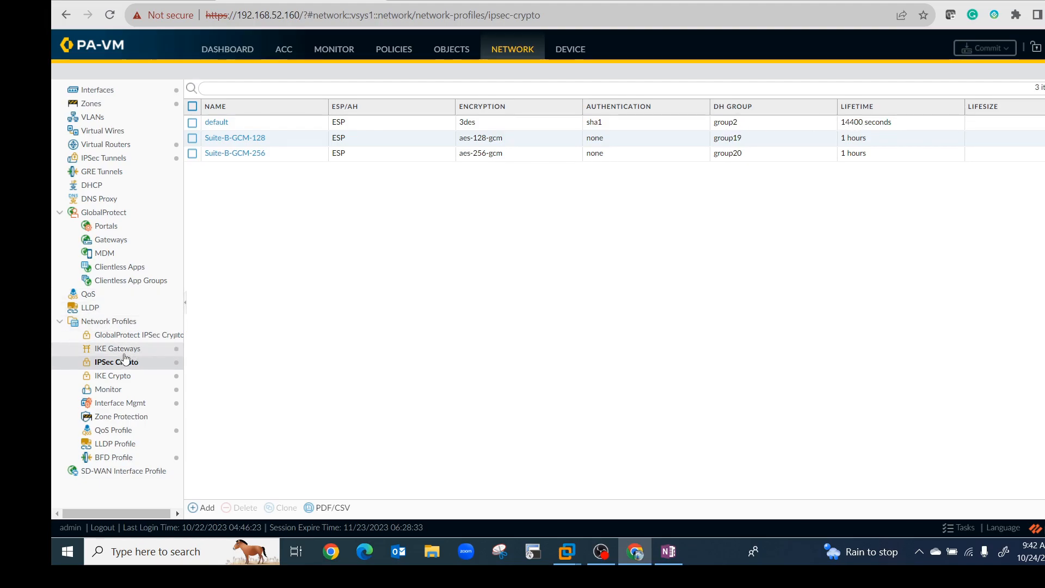
click(111, 376)
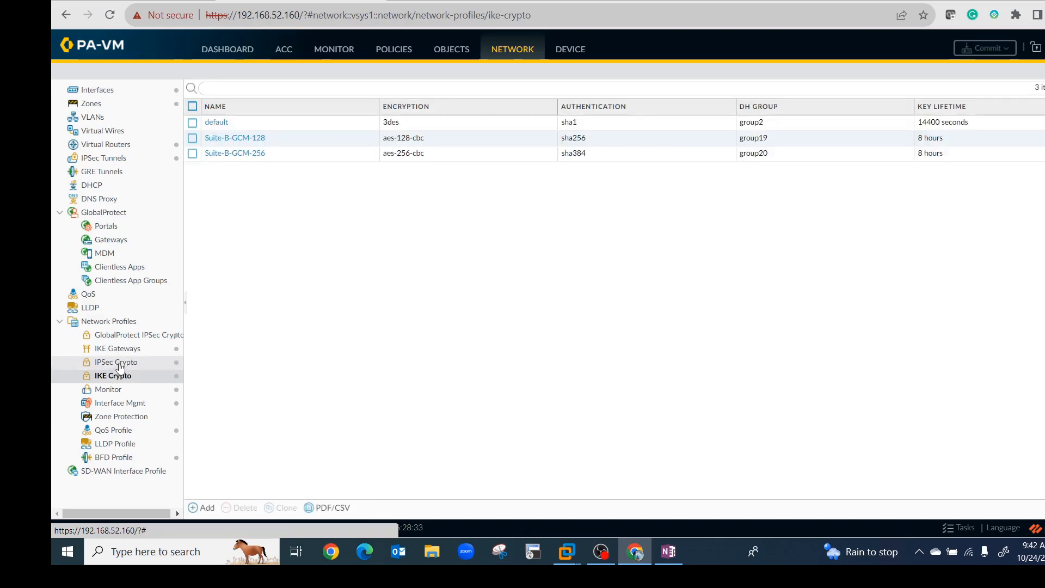
click(123, 363)
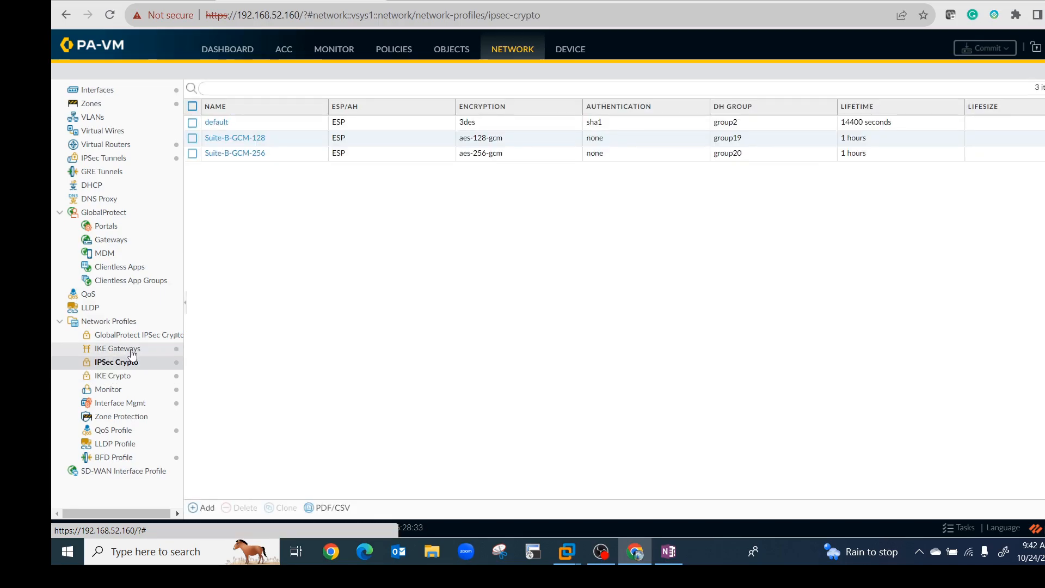
Step: Open the Sonicwall-10.0.2.2 IKE gateway and review its general settings and available IKE version options, keeping IKEv1 only mode
right_click(131, 354)
right_click(113, 347)
click(98, 351)
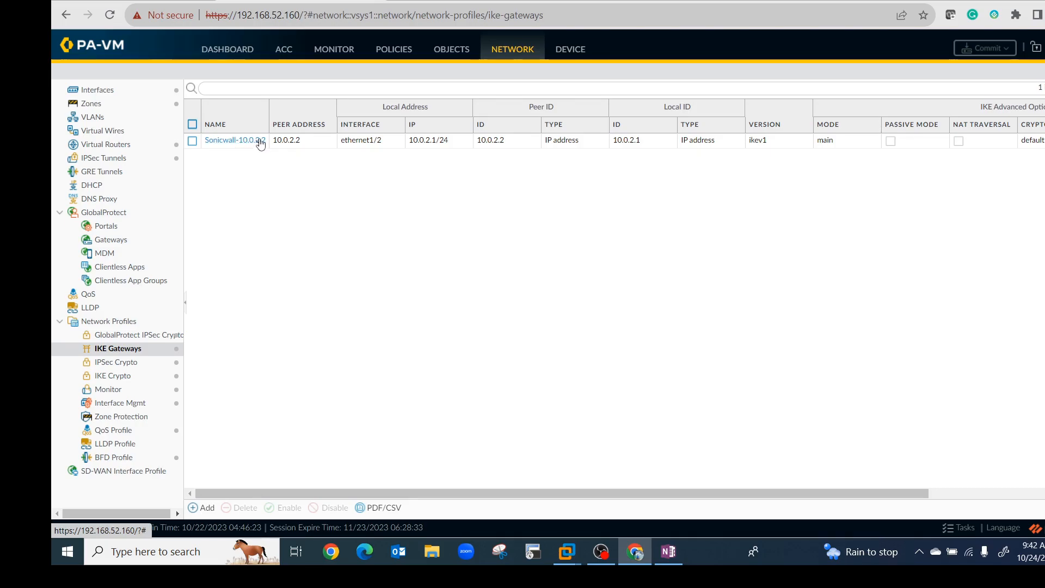
click(236, 142)
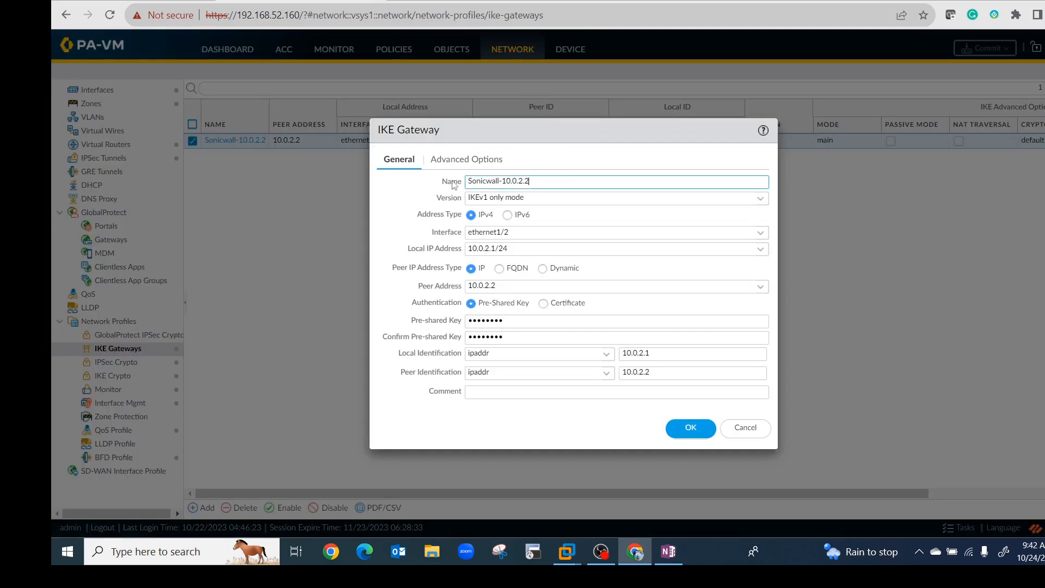
click(551, 198)
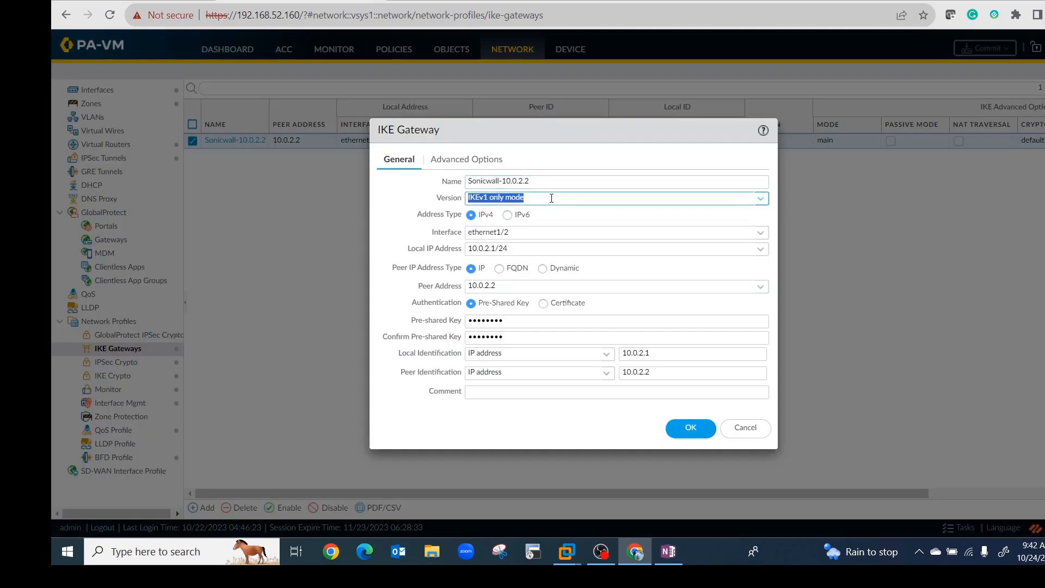
click(757, 200)
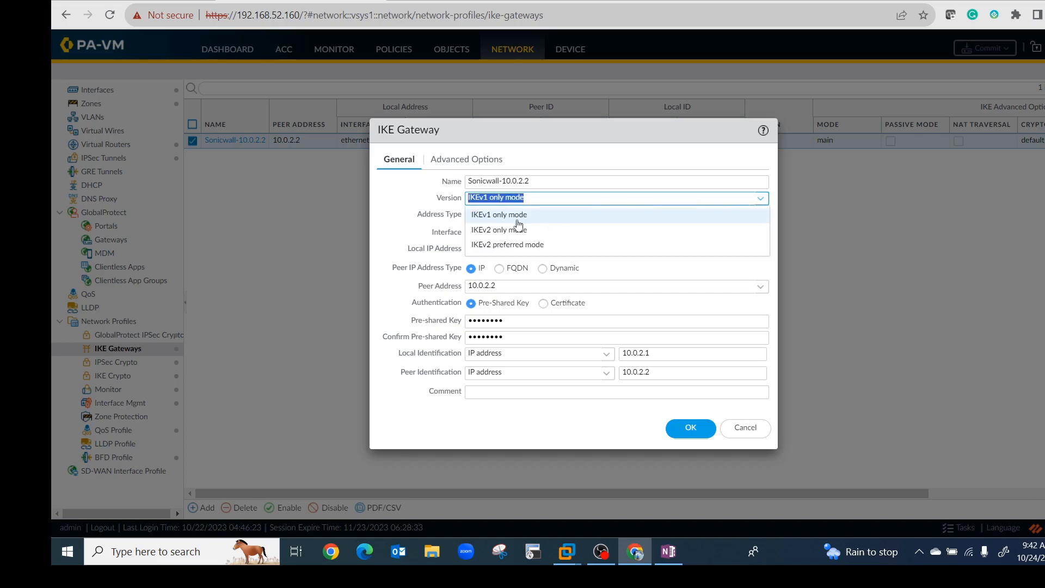
click(635, 216)
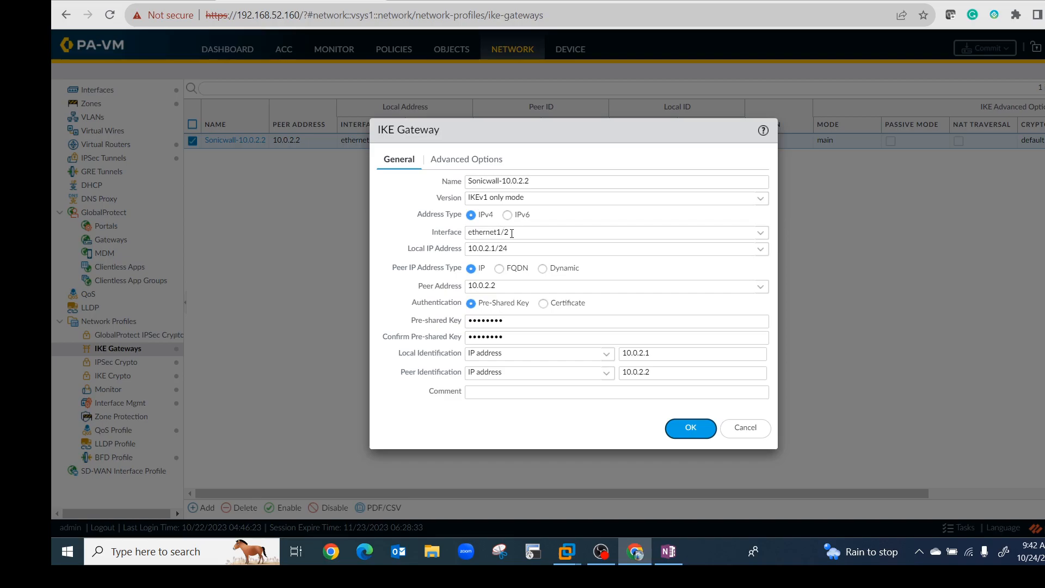
Step: Compare the IKE gateway's addresses with the topology diagram, review its advanced options, and close it without saving
key(ctrl+Tab)
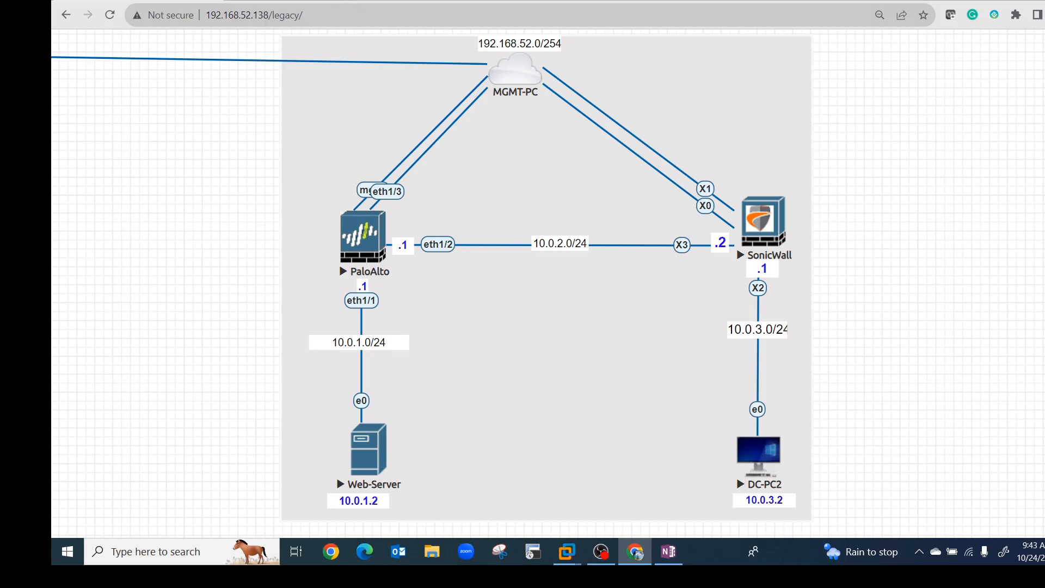
key(ctrl+shift+Tab)
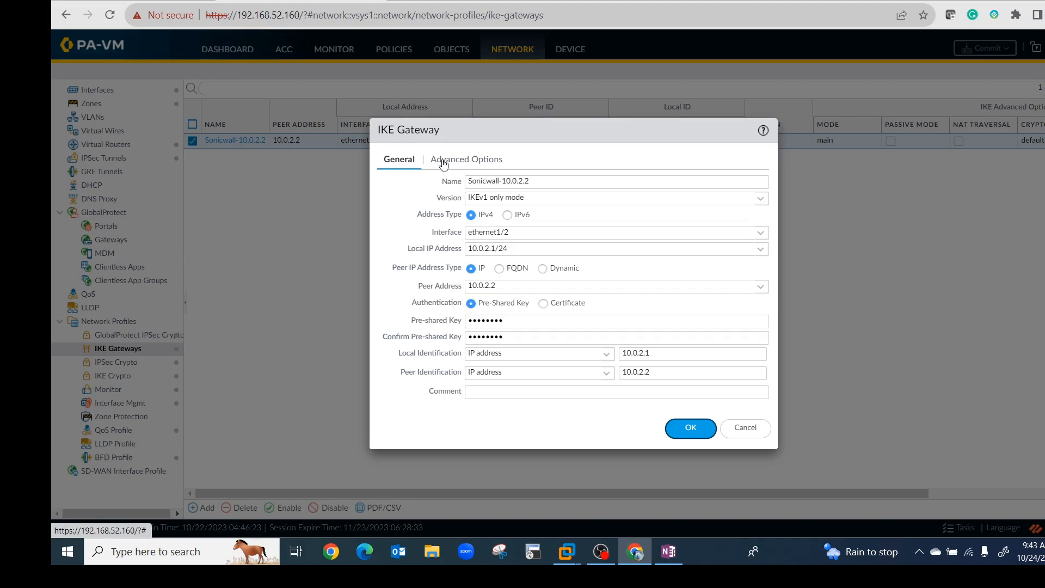
click(444, 163)
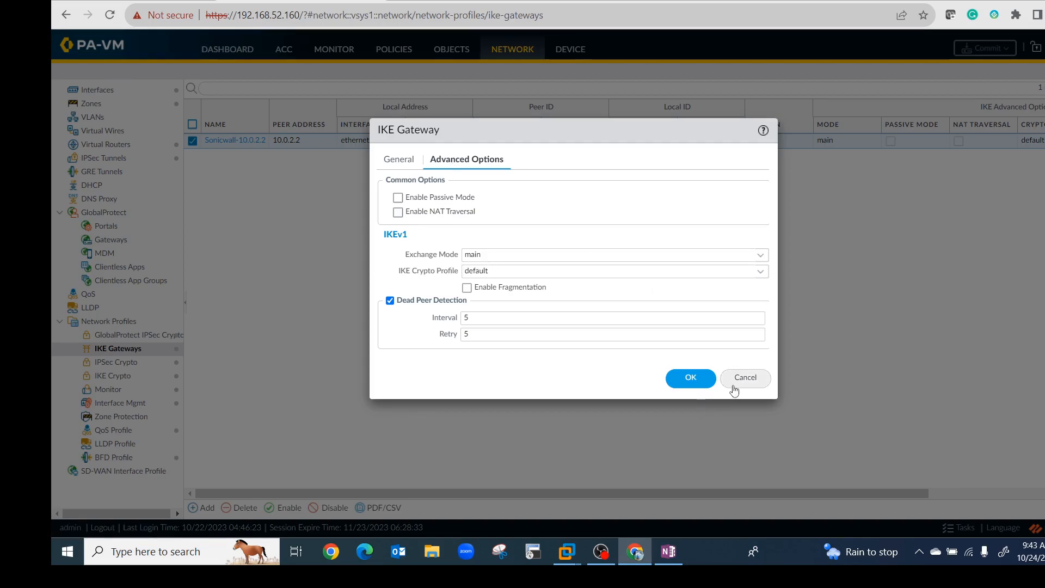
click(744, 378)
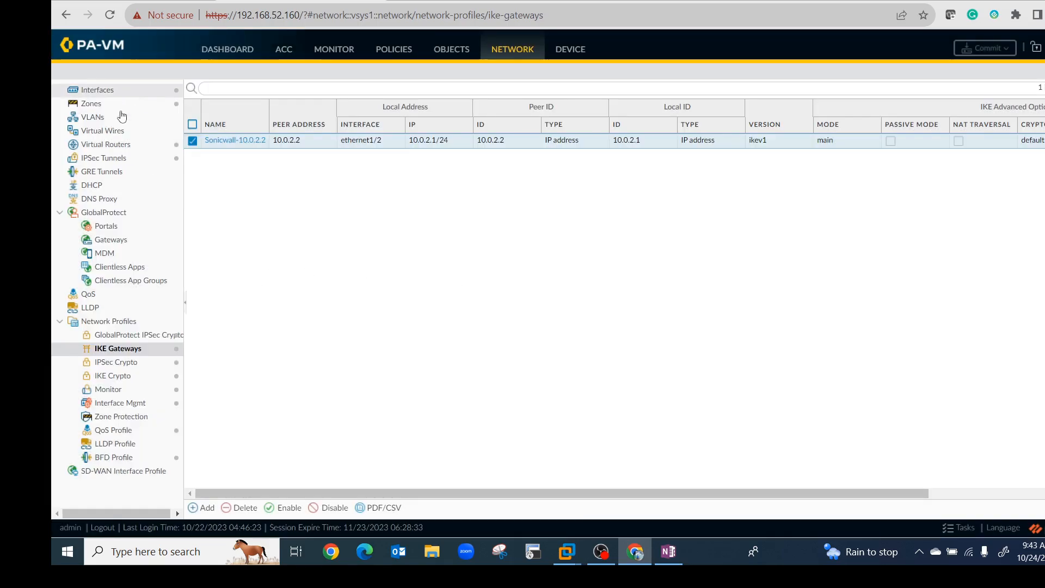
Step: Open the SONICWALL-TUNNEL IPSec tunnel and review its general settings and proxy IDs
click(105, 161)
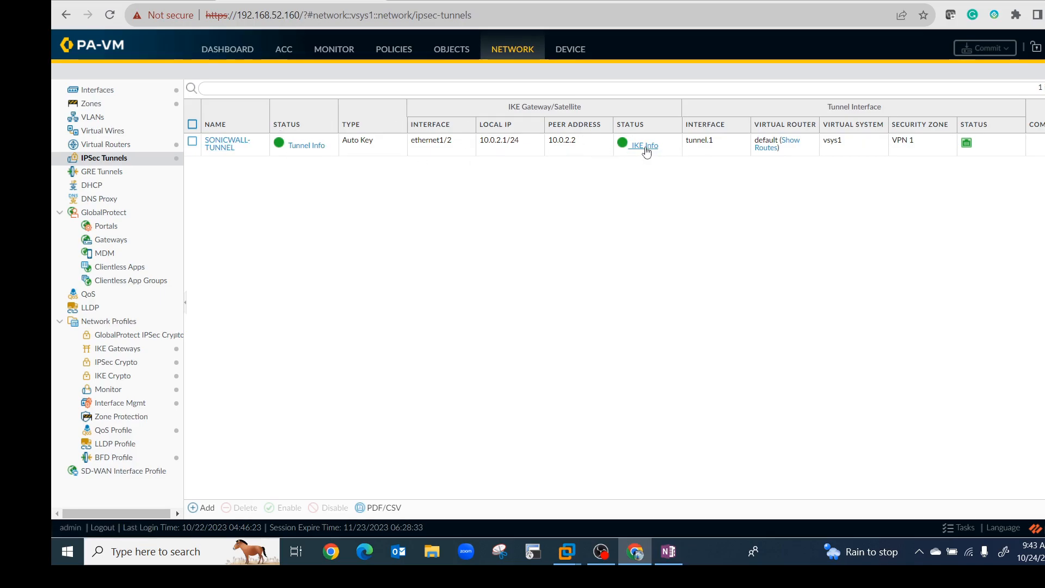
click(227, 142)
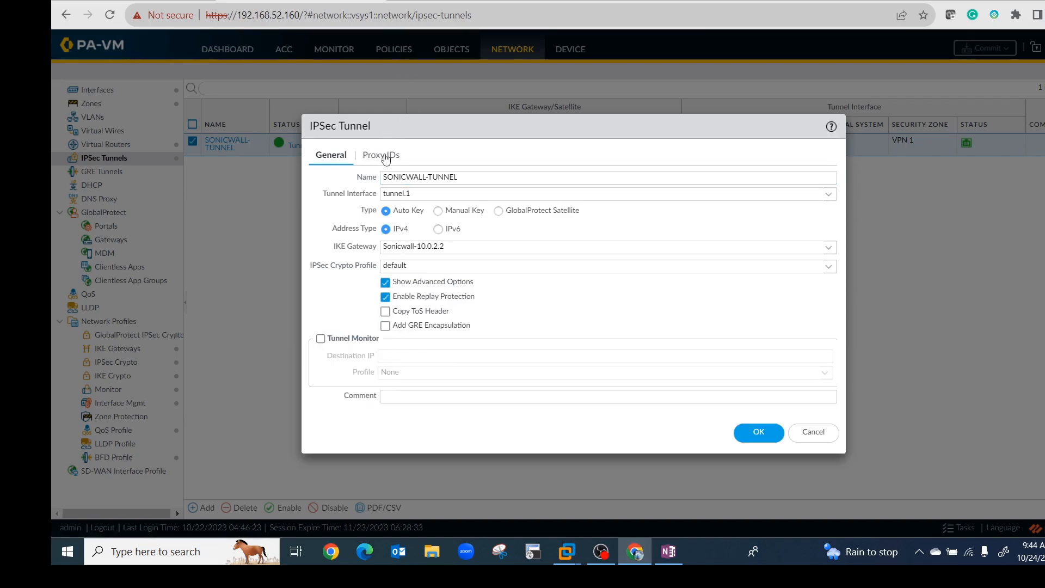
click(385, 156)
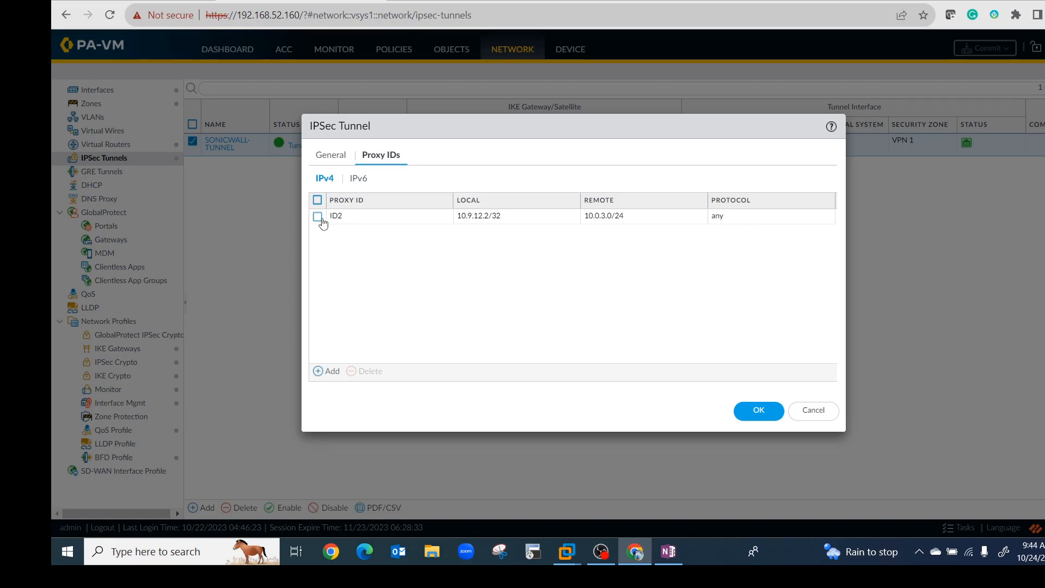
Step: Examine a blank proxy ID form and the ID2 entry's local and remote networks, and close the tunnel without saving
click(327, 371)
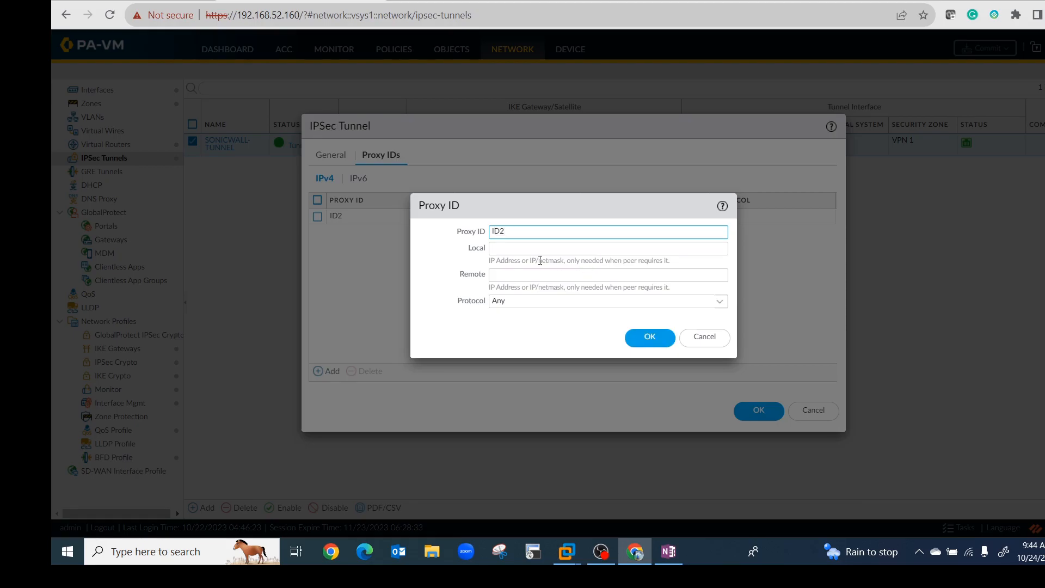
click(697, 338)
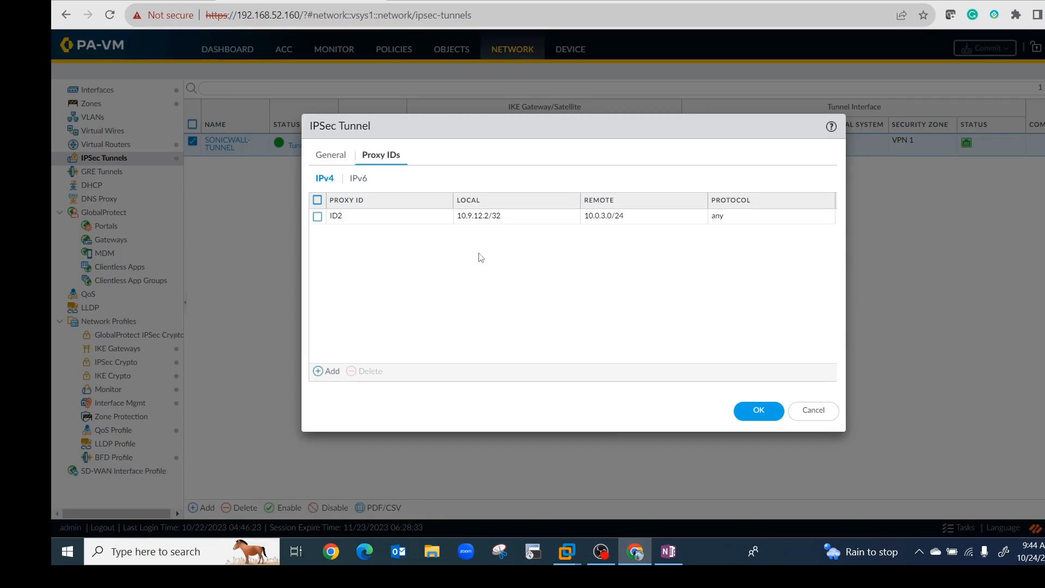
click(336, 216)
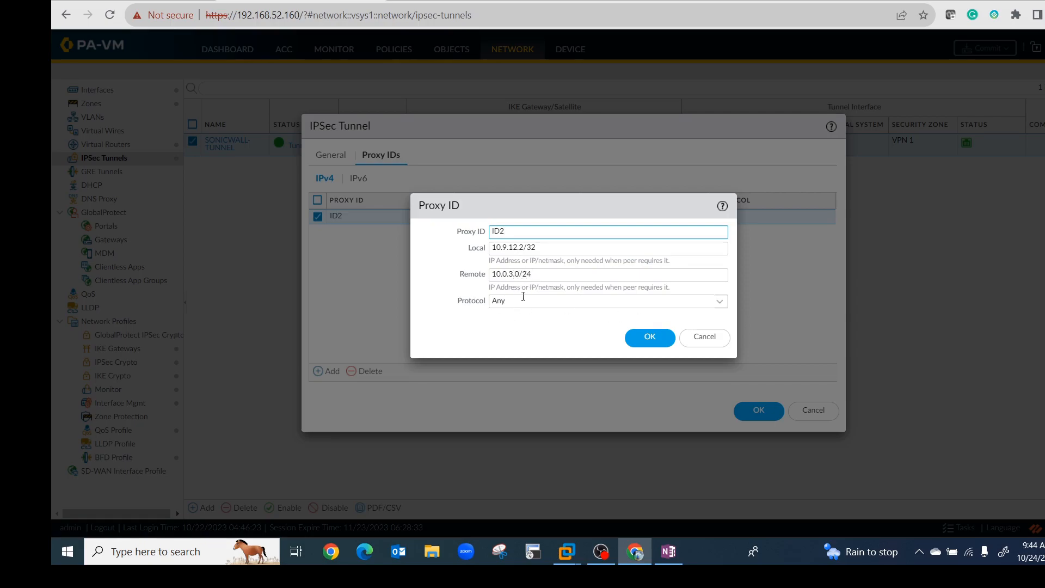
click(699, 340)
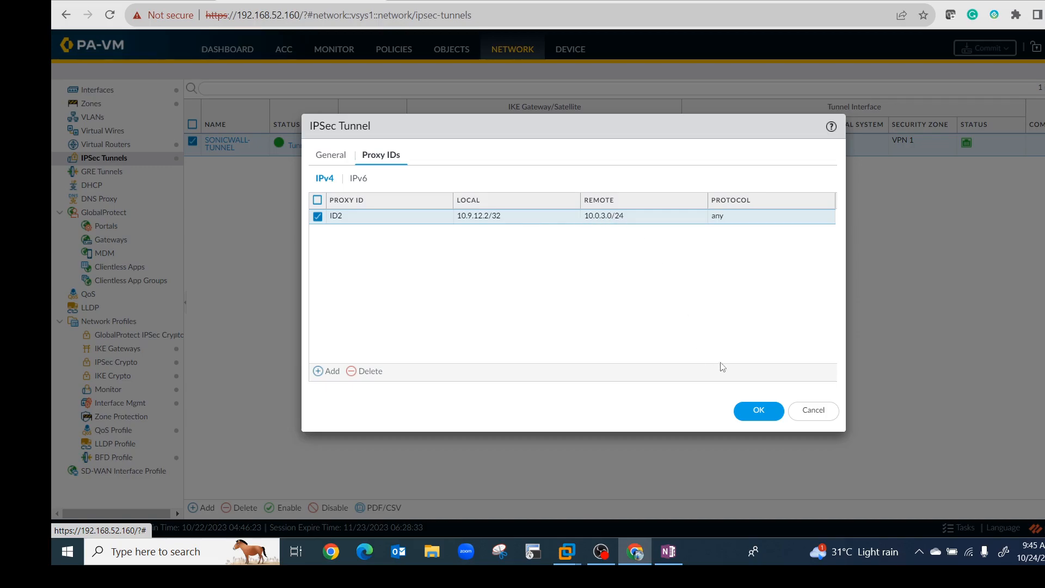
click(814, 415)
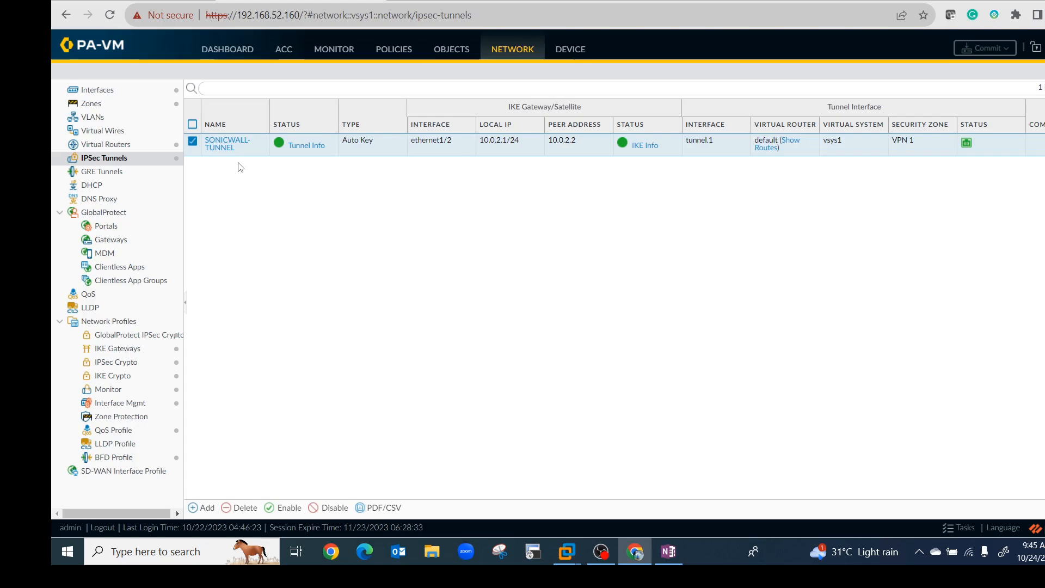
Step: Open the default virtual router and review its static routes against the topology diagram
click(103, 145)
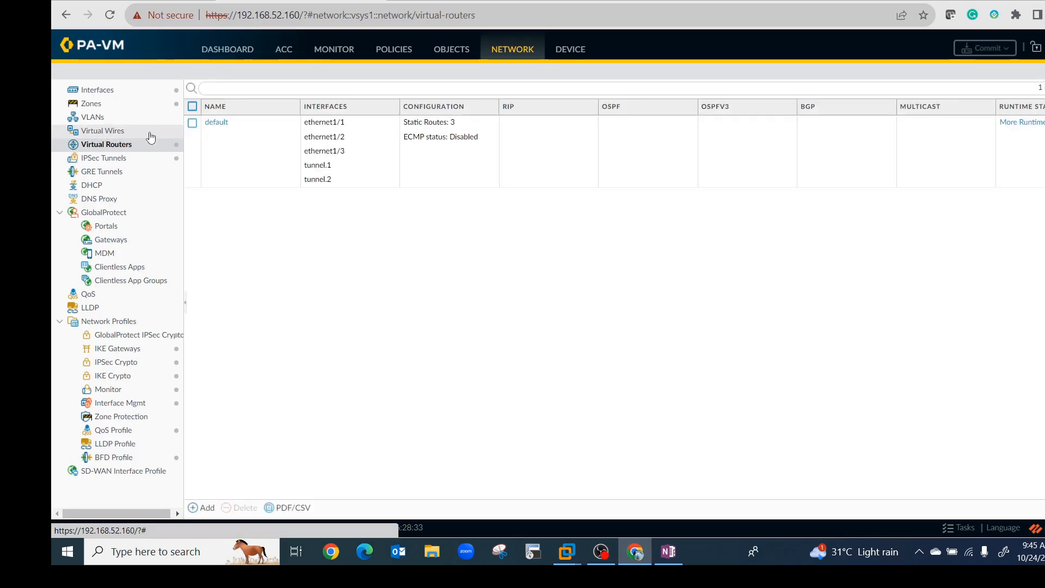
click(218, 123)
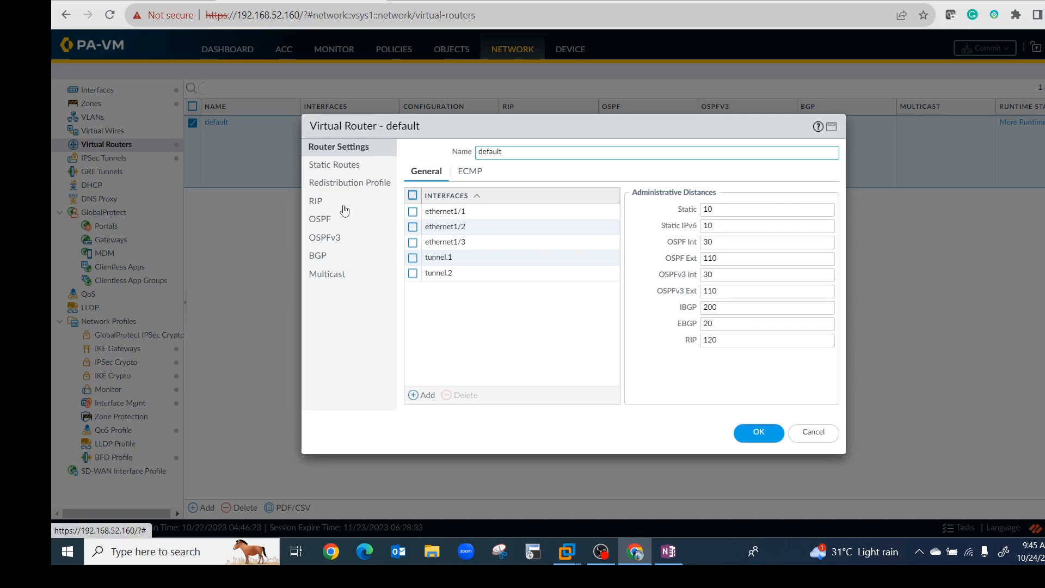
click(335, 165)
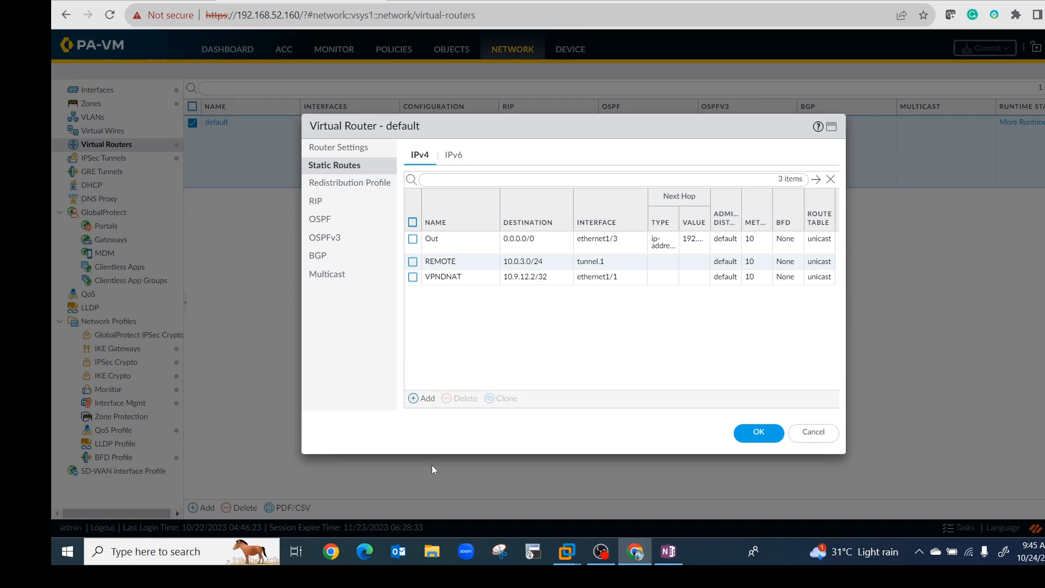
key(ctrl+Tab)
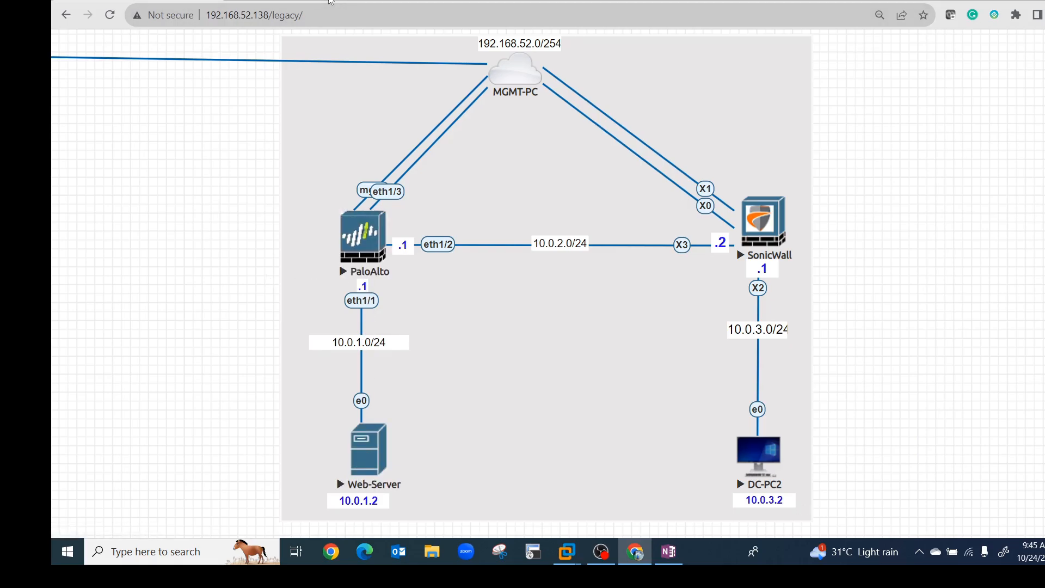
key(ctrl+Tab)
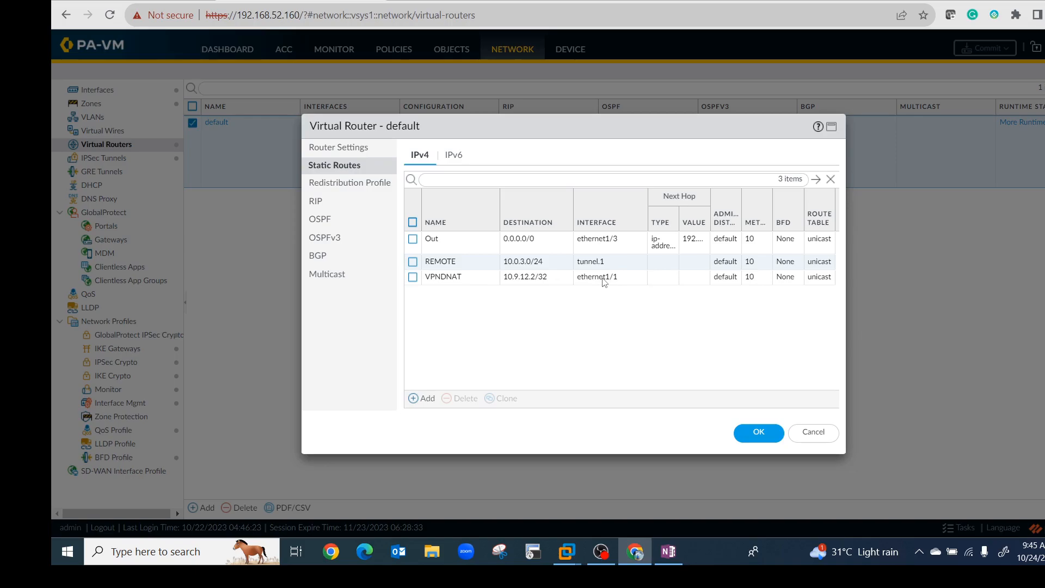
Step: Open the VPNDNAT static route, check its next hop choices, keep it at None, and close the route and virtual router without saving
right_click(444, 281)
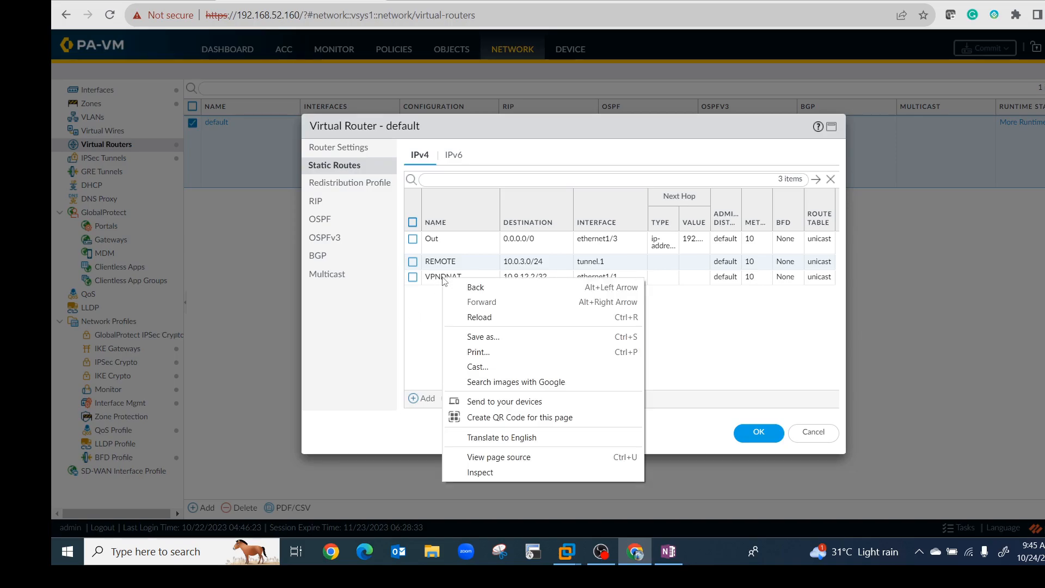
click(427, 276)
click(429, 278)
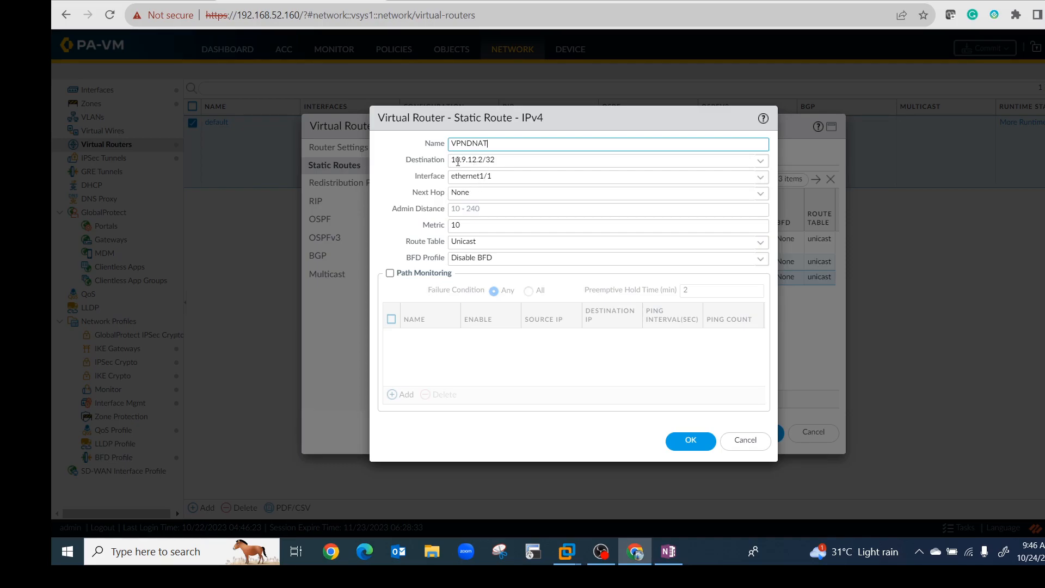
click(472, 192)
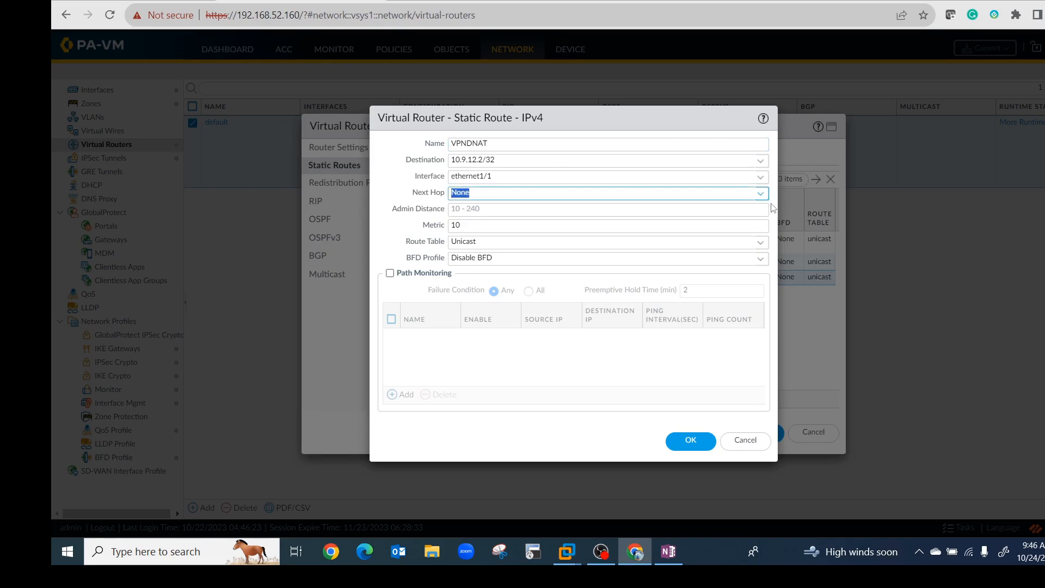
click(761, 193)
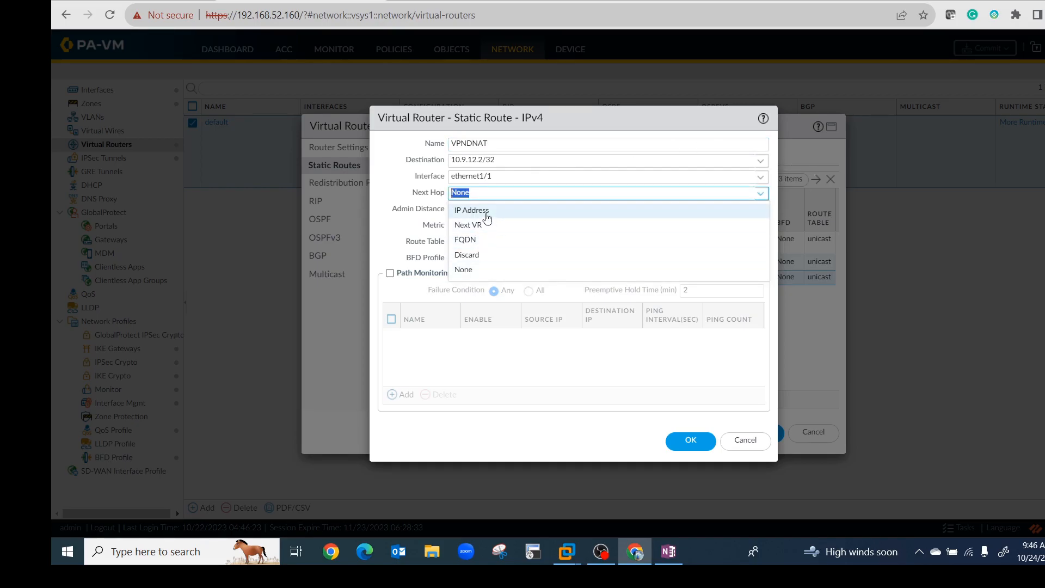
click(460, 269)
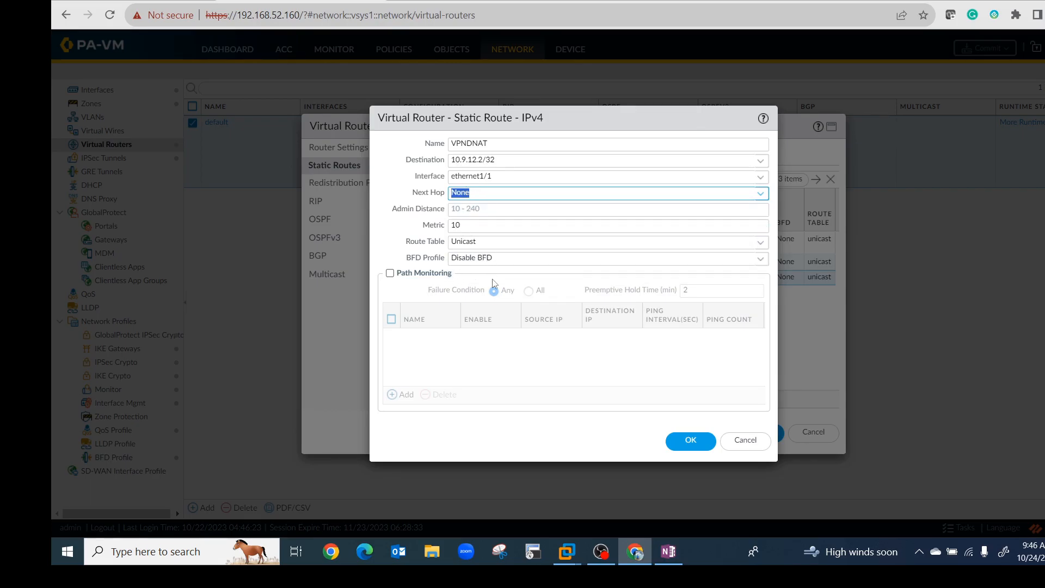
click(747, 446)
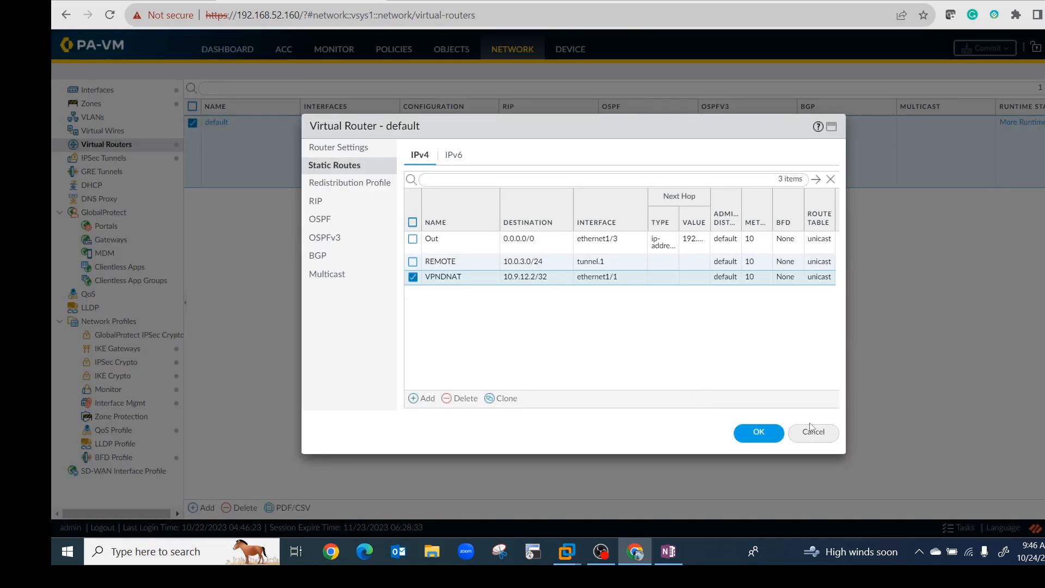
click(827, 433)
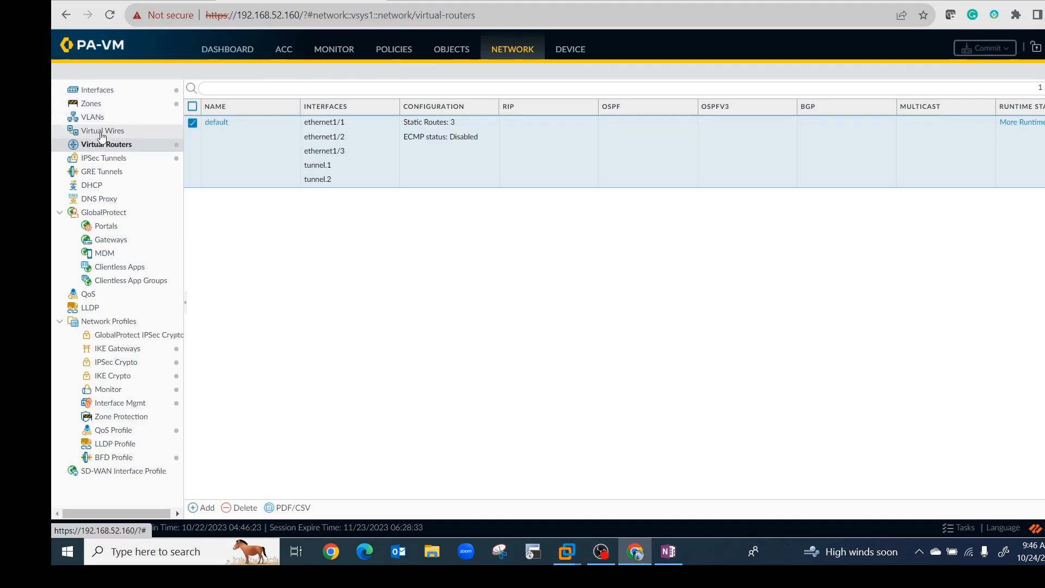
Step: Open the tunnel.1 interface, review its zone, advanced and IPv4 settings, and close it without saving
click(94, 91)
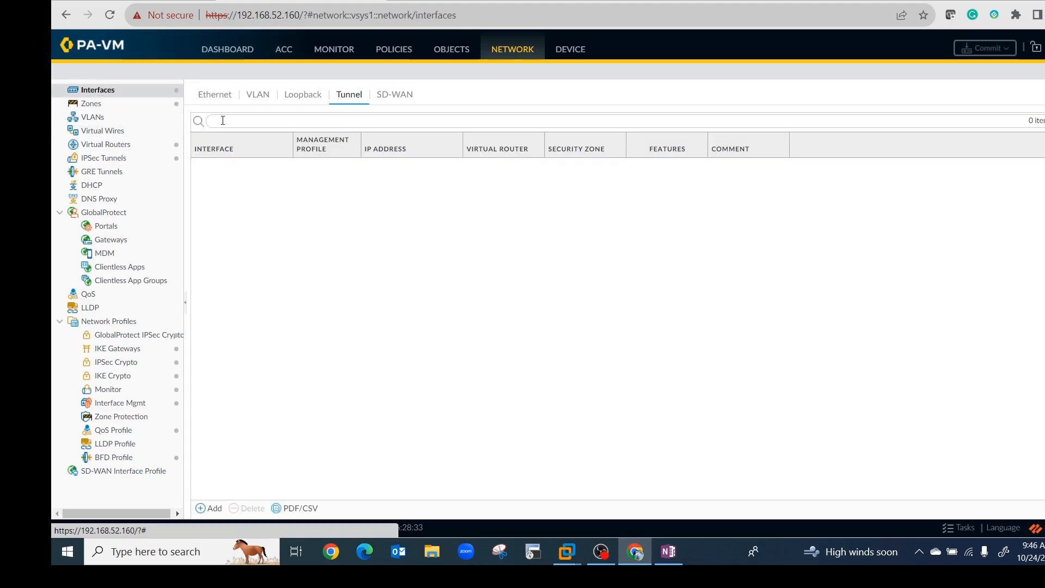
click(209, 185)
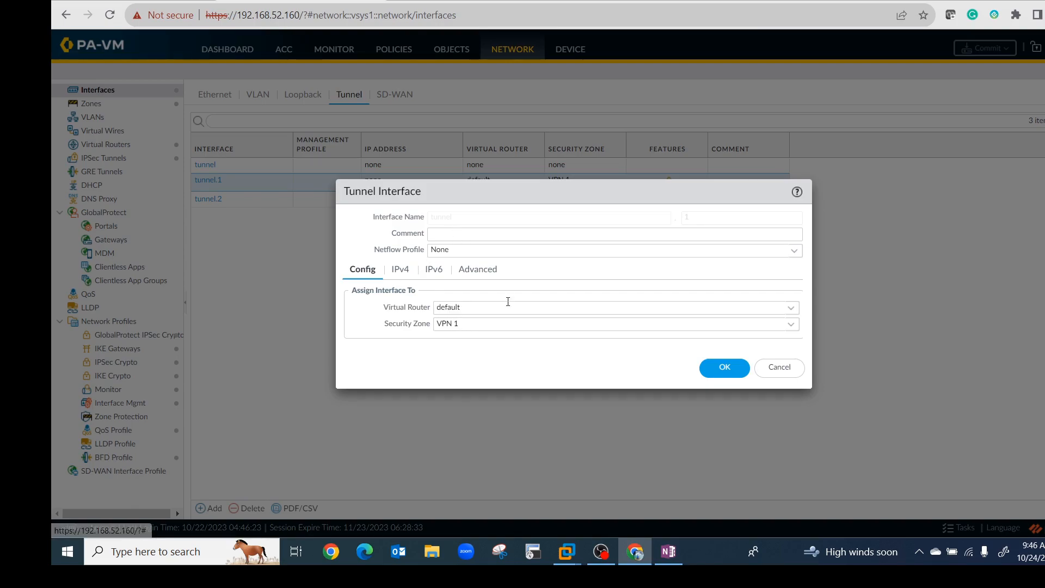
click(476, 273)
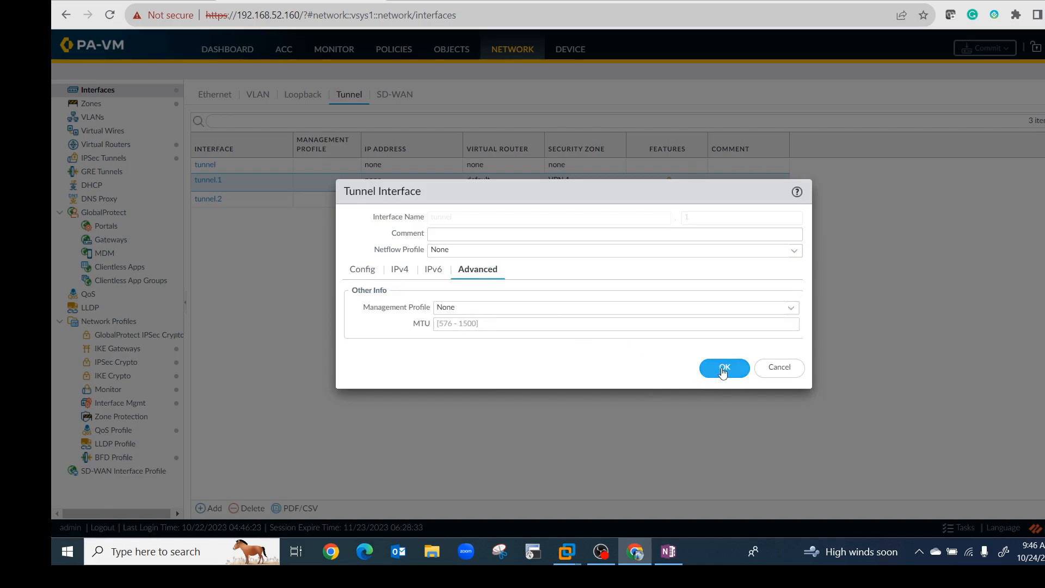
click(433, 272)
click(401, 271)
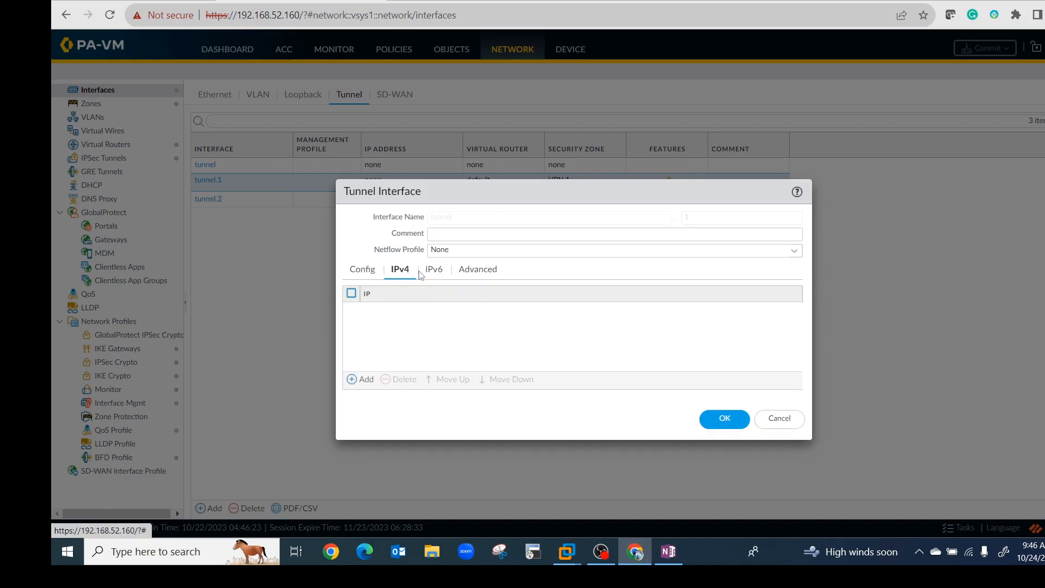
click(768, 419)
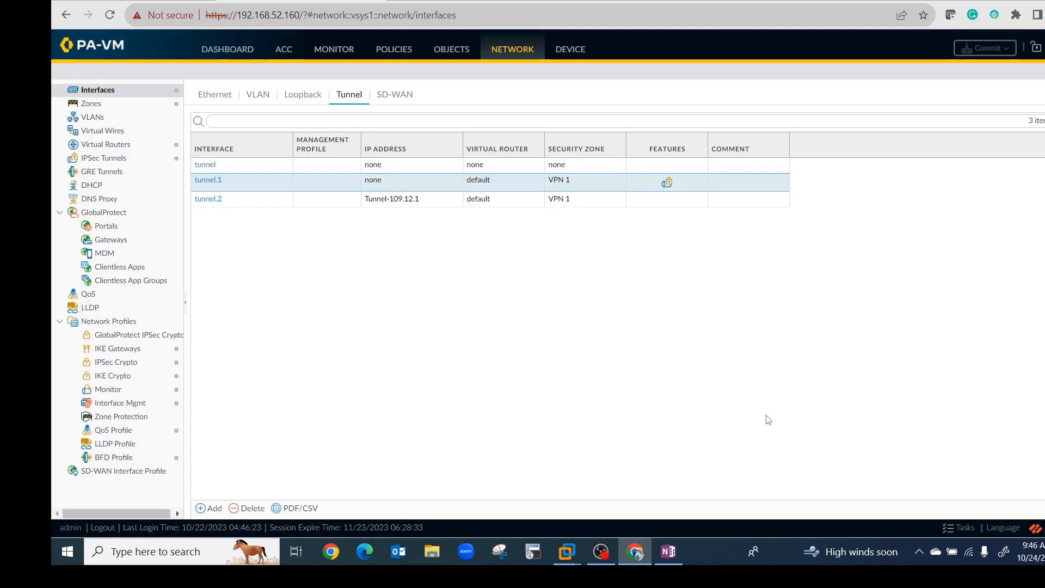
click(208, 180)
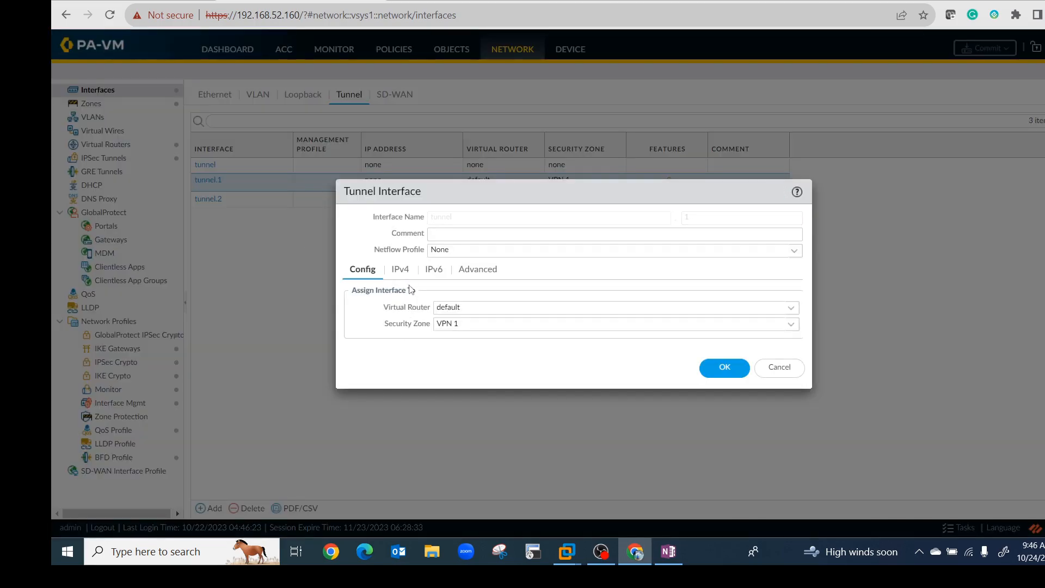
click(402, 273)
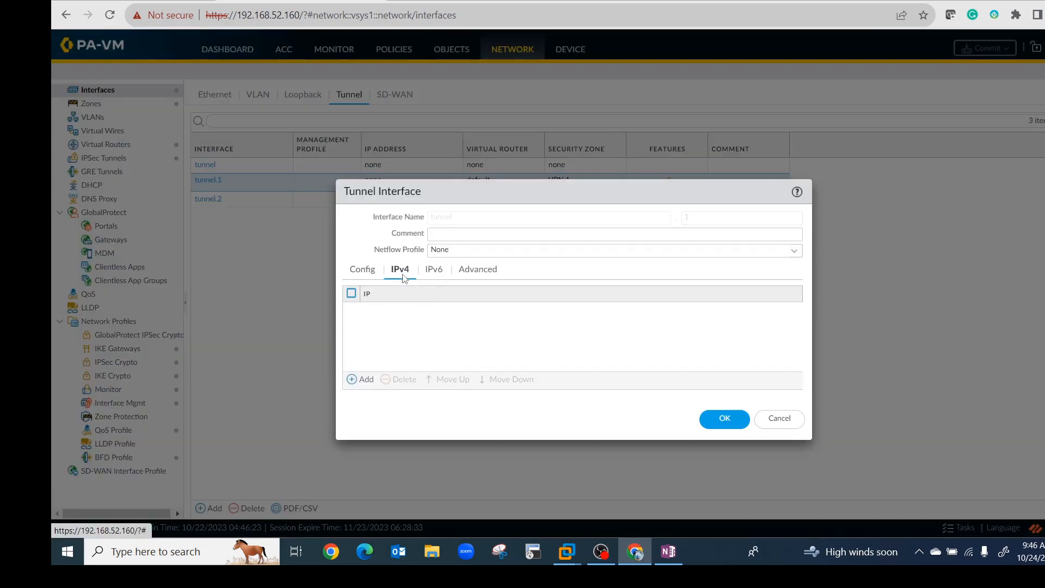
click(767, 420)
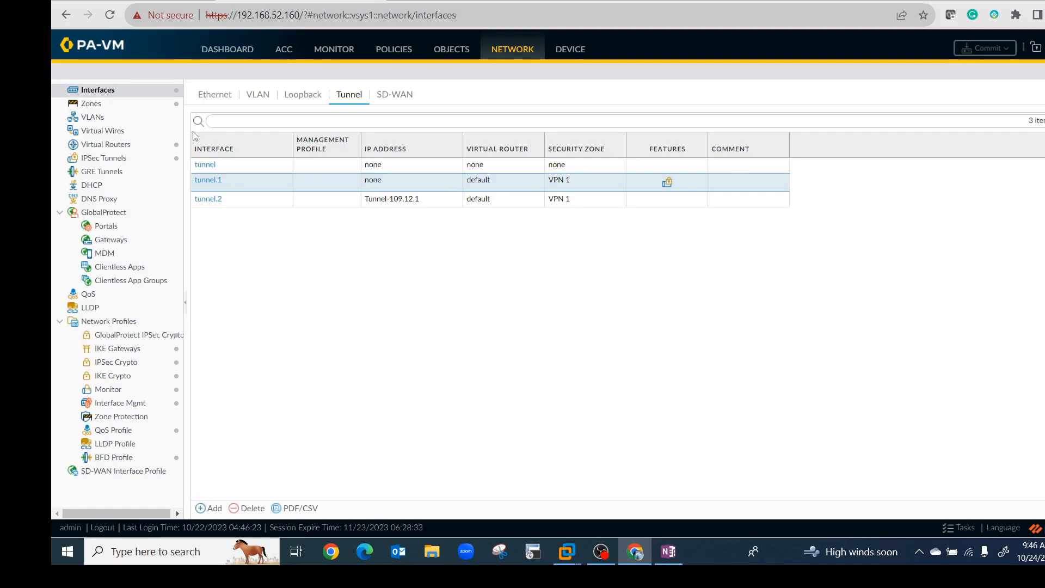
Step: Open the security policies and examine the VPN-TO-LAN and LAN-TO-VPN rules
click(456, 50)
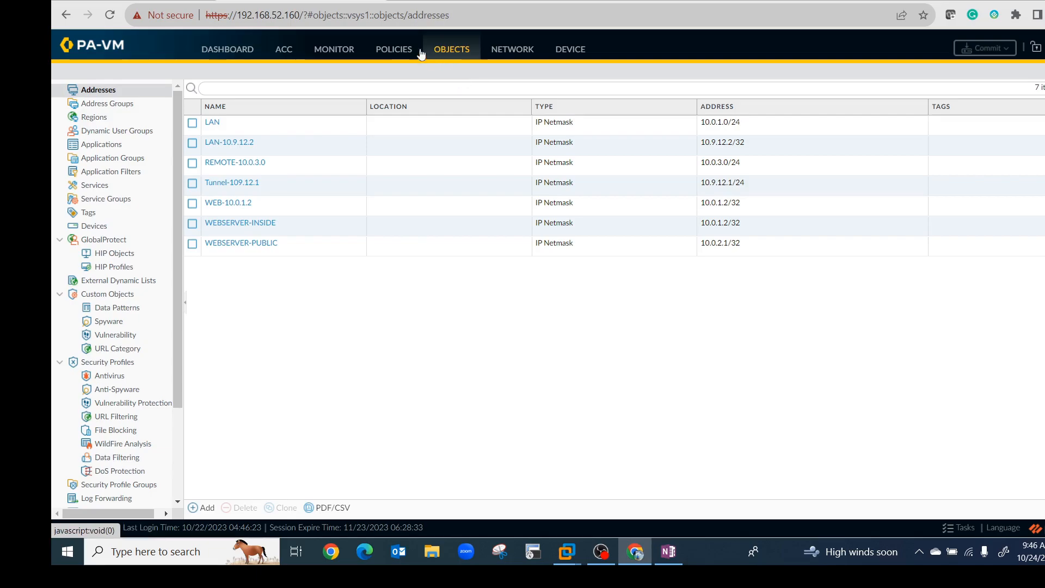
click(396, 49)
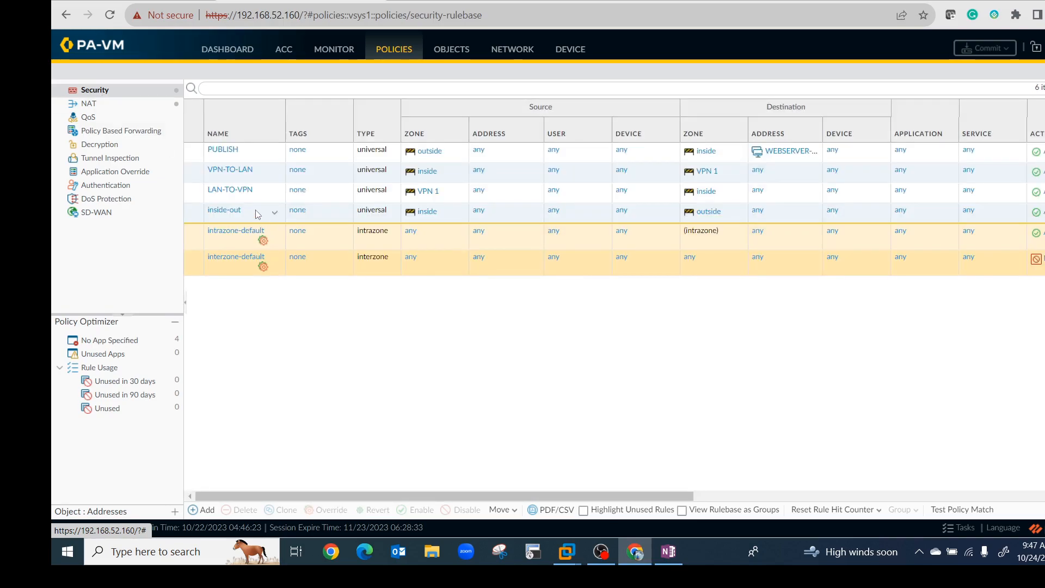
click(196, 171)
click(193, 201)
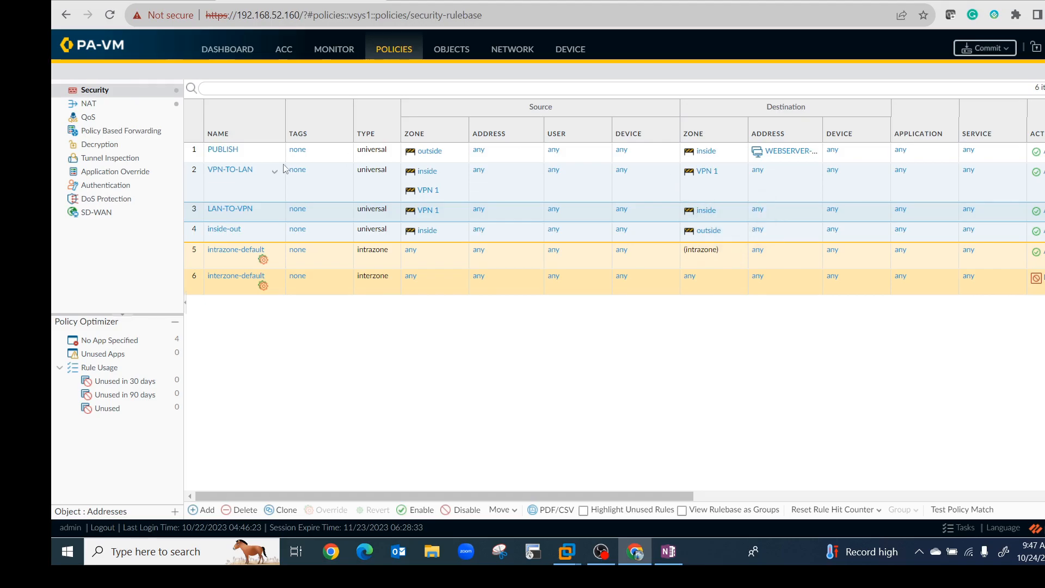
Step: Open the NAT policy rule named NAT and compare its original packet zones and addresses with the topology diagram
click(90, 105)
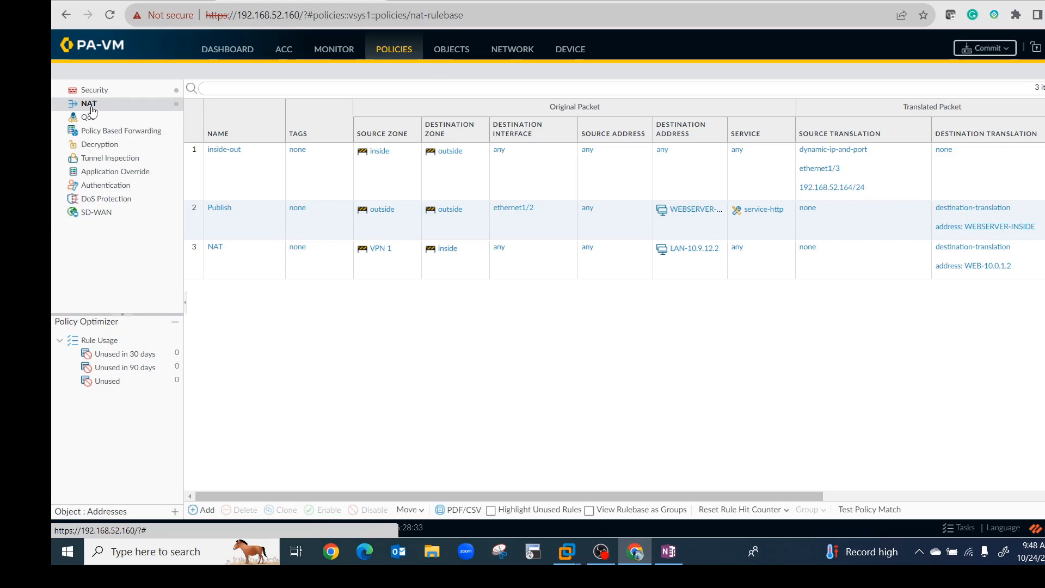
click(220, 250)
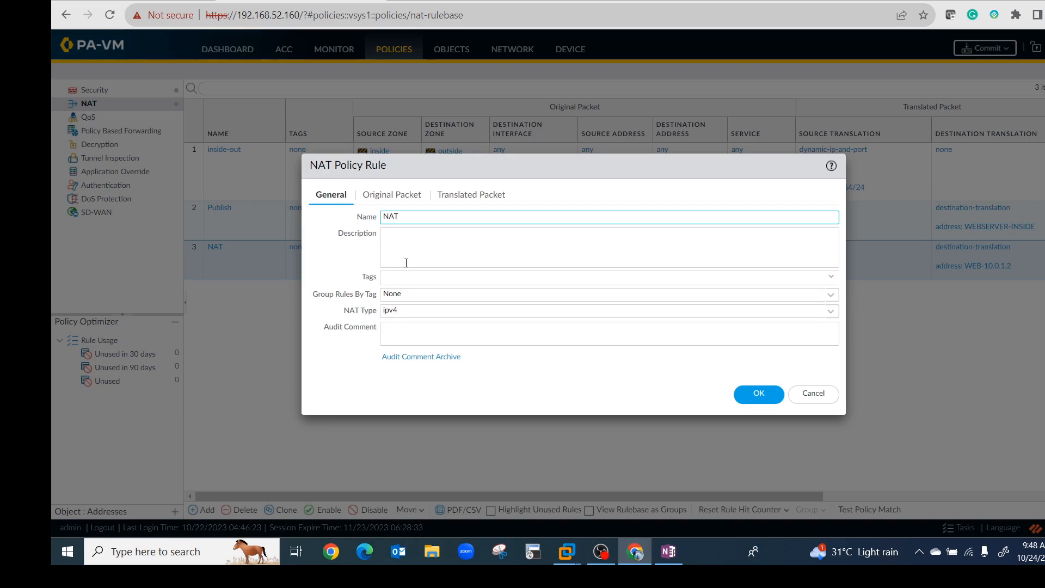
click(378, 200)
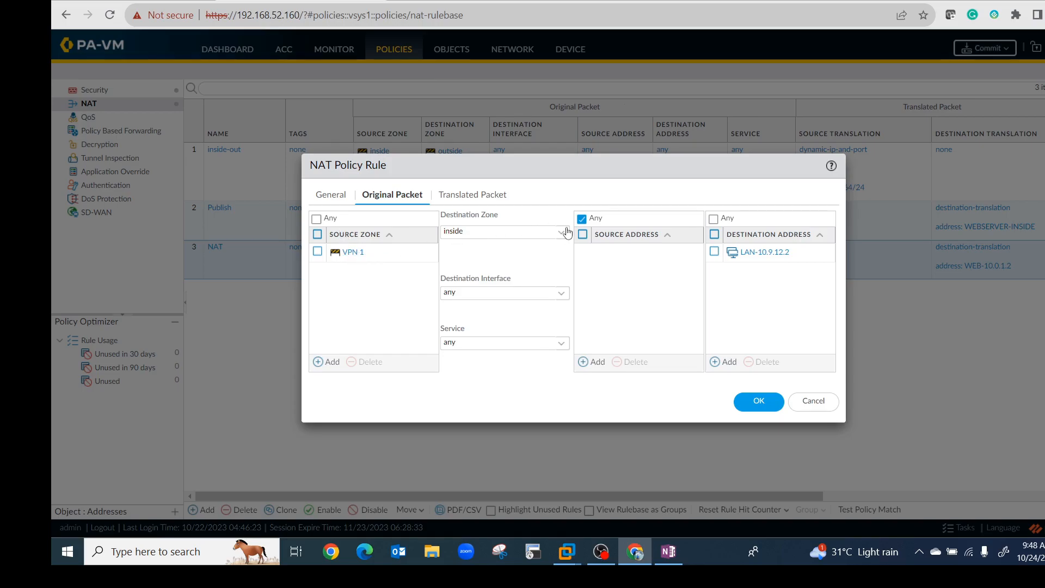
right_click(85, 1)
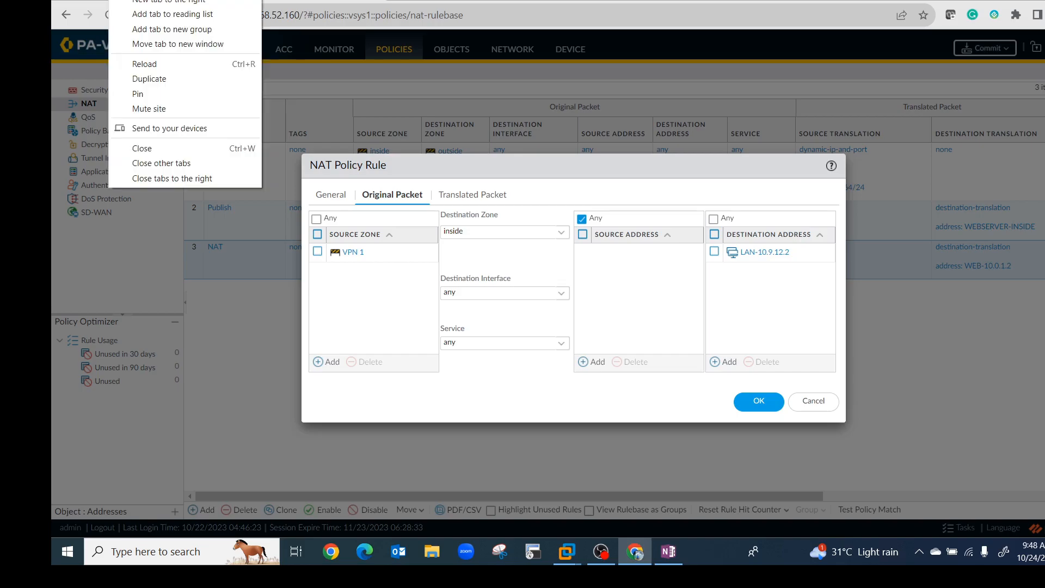
key(ctrl+Tab)
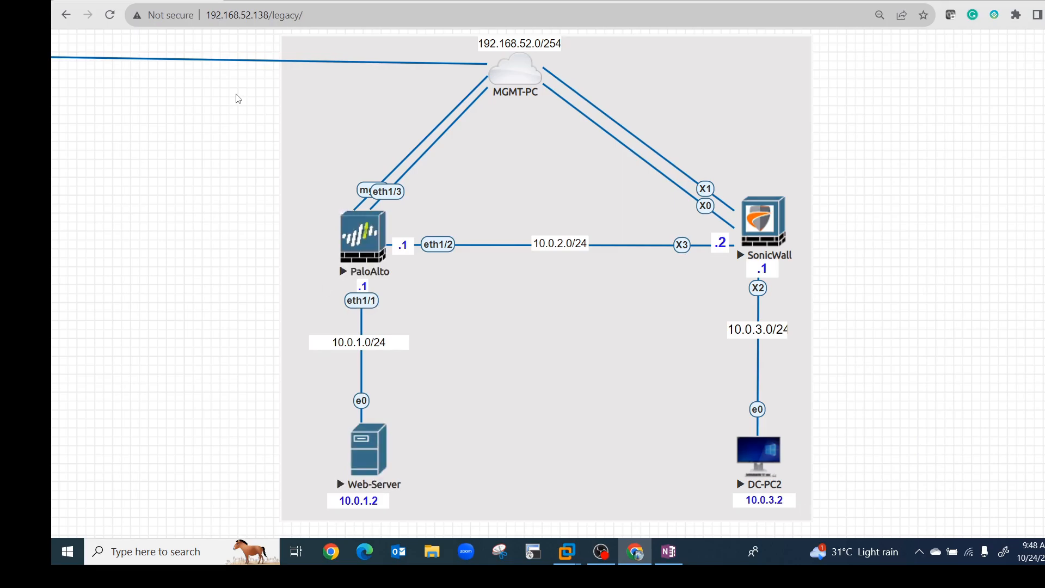
click(304, 4)
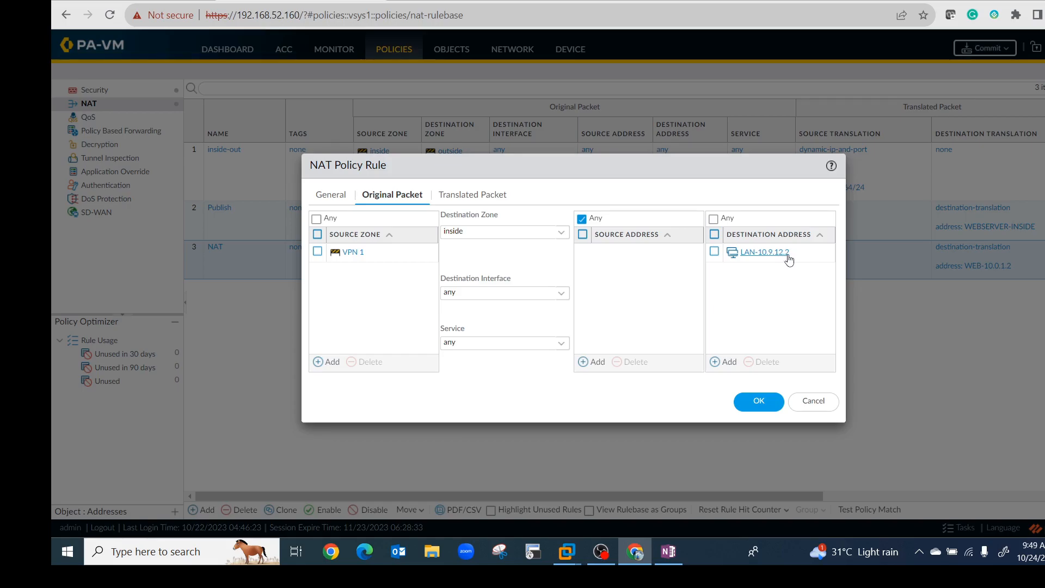
Step: Review the NAT rule's destination address translation, compare it with the web server in the topology diagram, and close the rule without saving
click(482, 197)
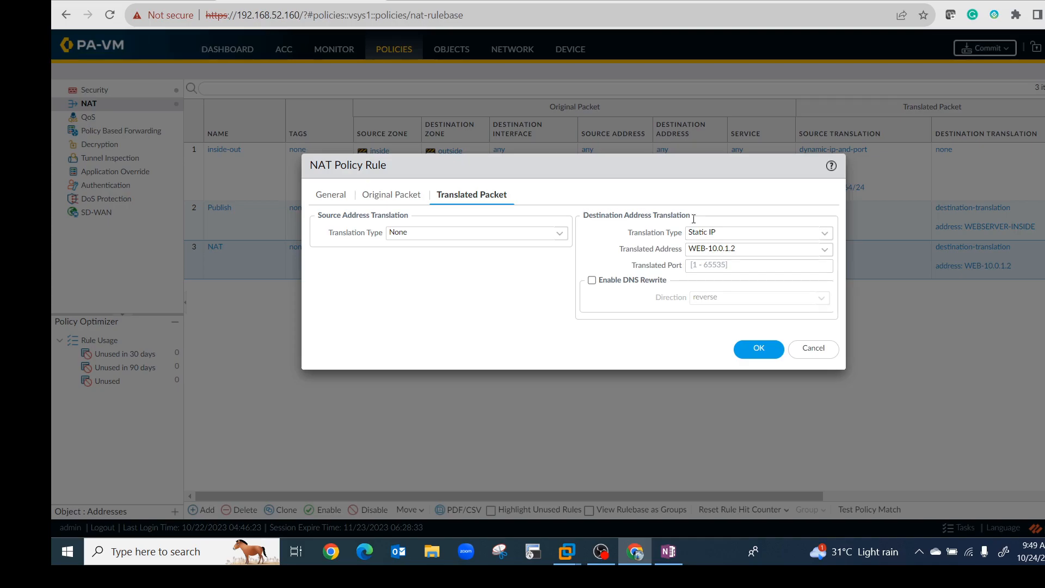
click(761, 233)
click(825, 235)
click(826, 239)
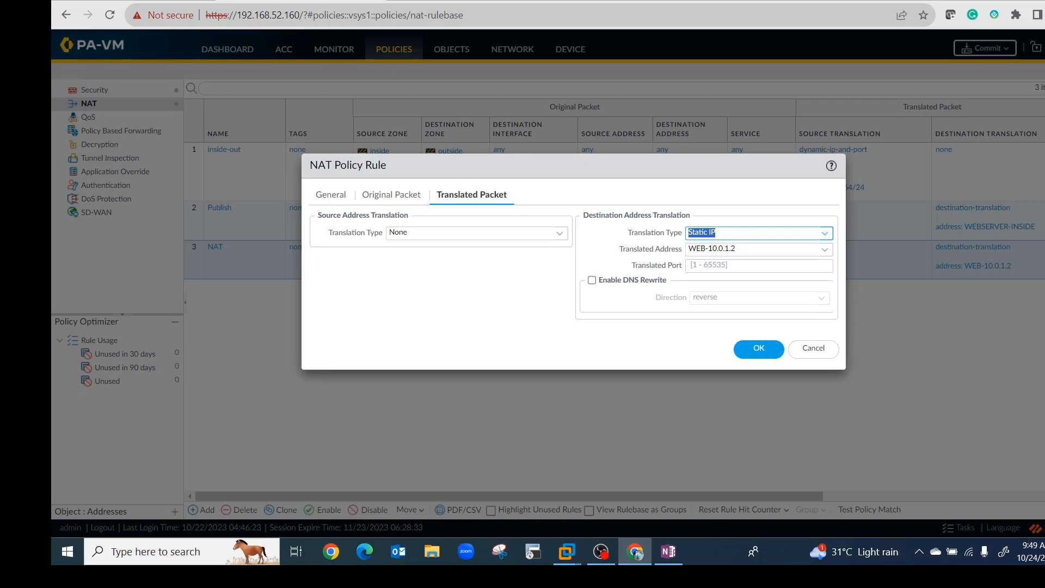
key(alt+Tab)
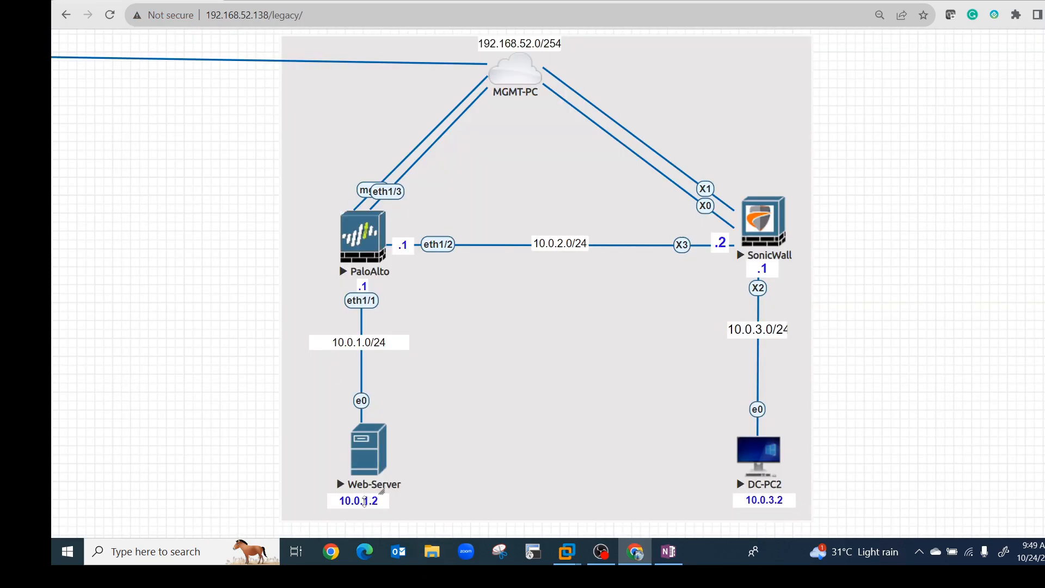
click(337, 1)
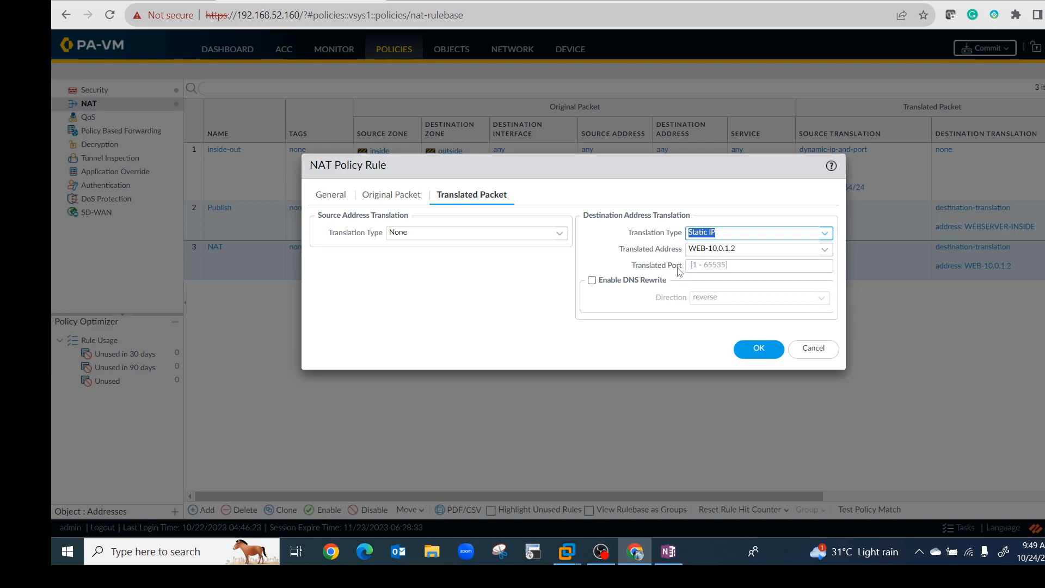
click(814, 348)
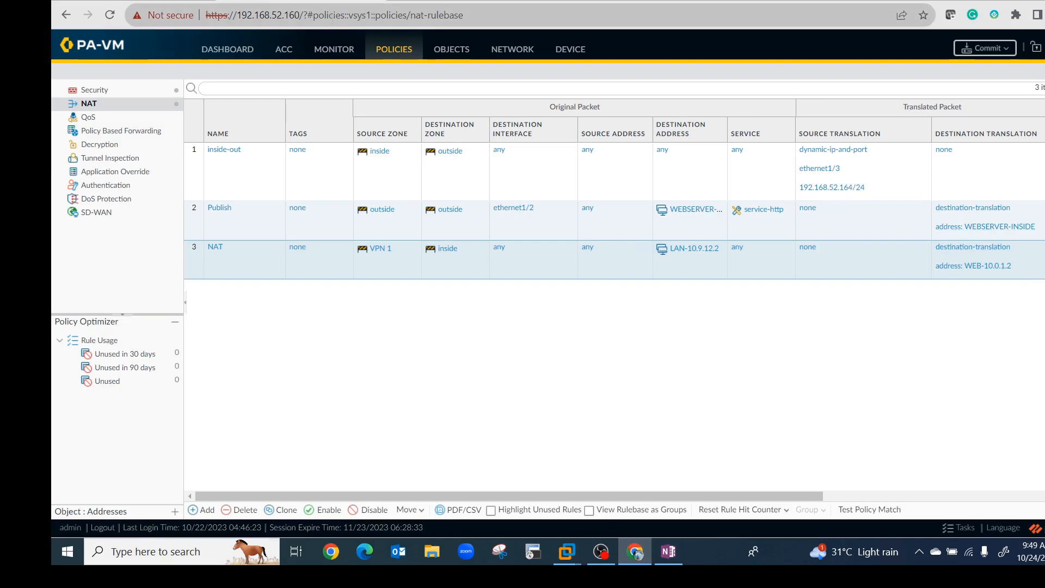
Step: Start a Wireshark packet capture on the PaloAlto node's eth1/1 interface from the topology diagram, and return to the diagram
click(135, 1)
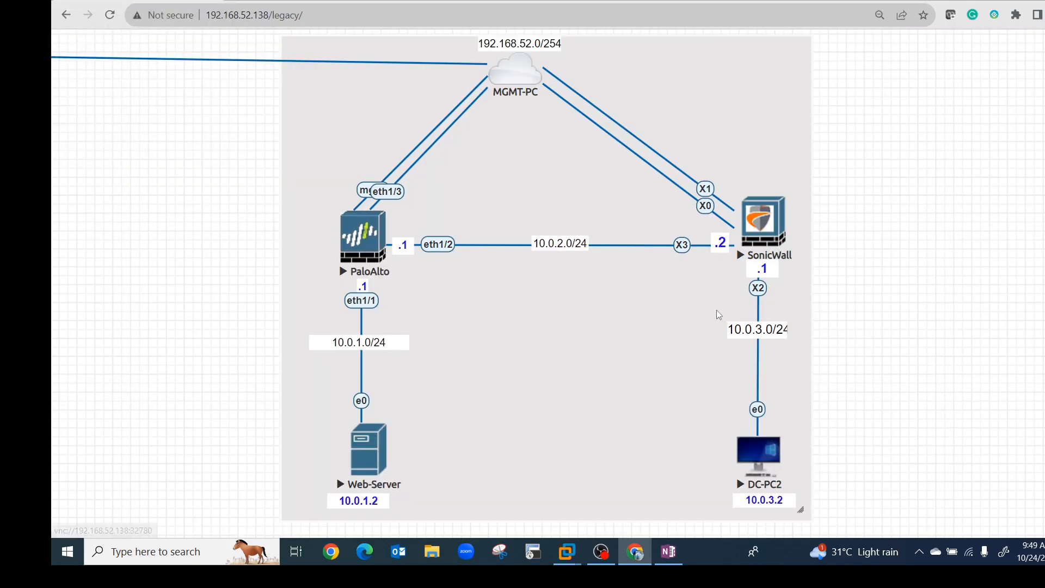
right_click(361, 321)
click(297, 318)
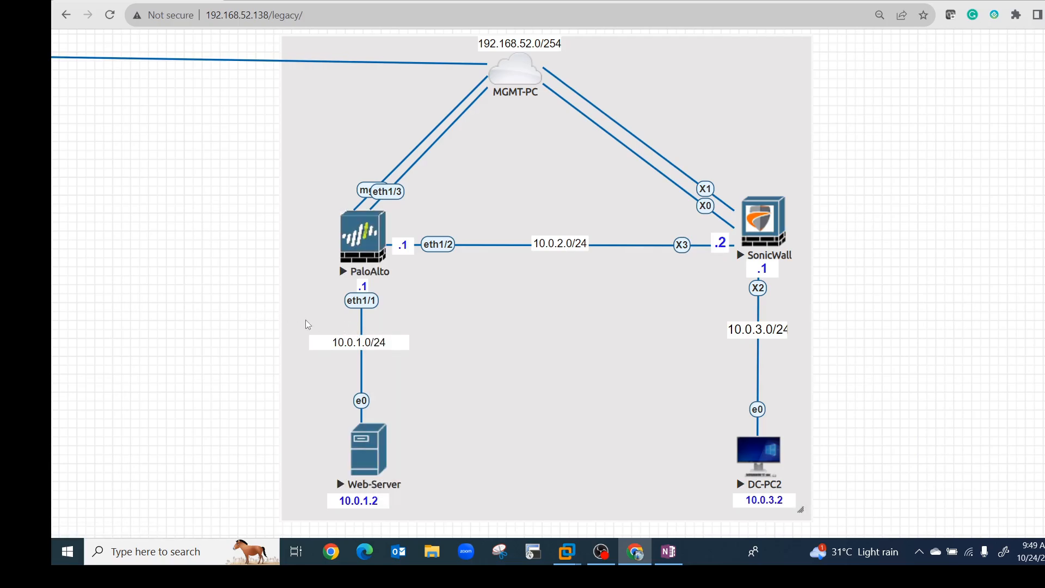
right_click(362, 321)
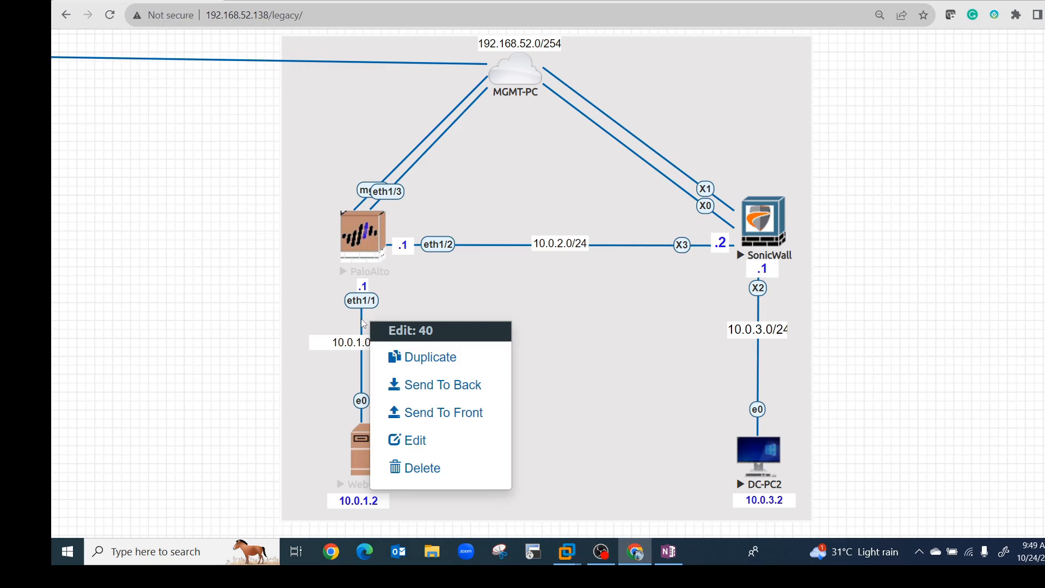
right_click(364, 247)
click(418, 381)
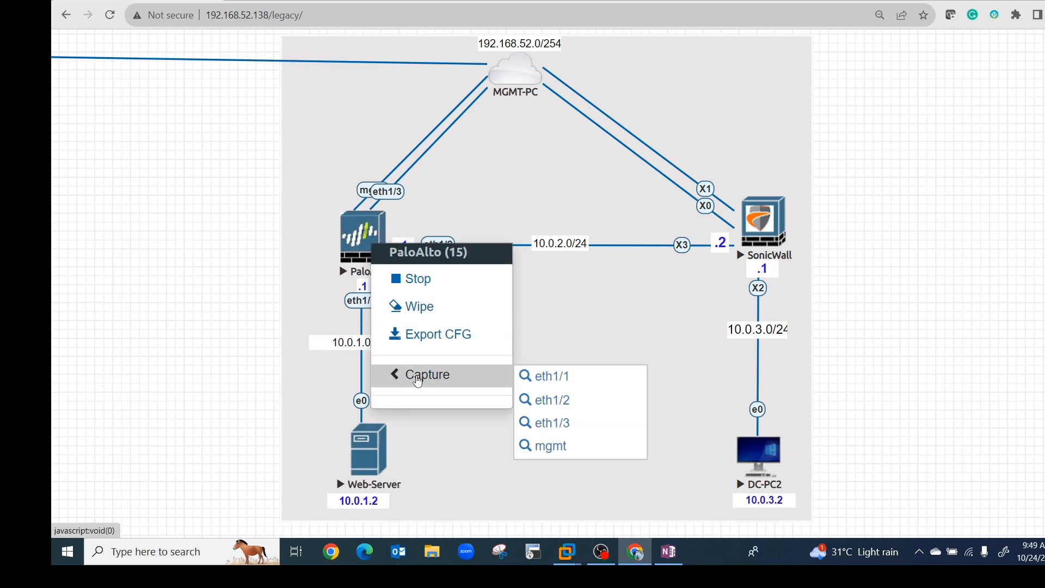
click(556, 376)
click(597, 106)
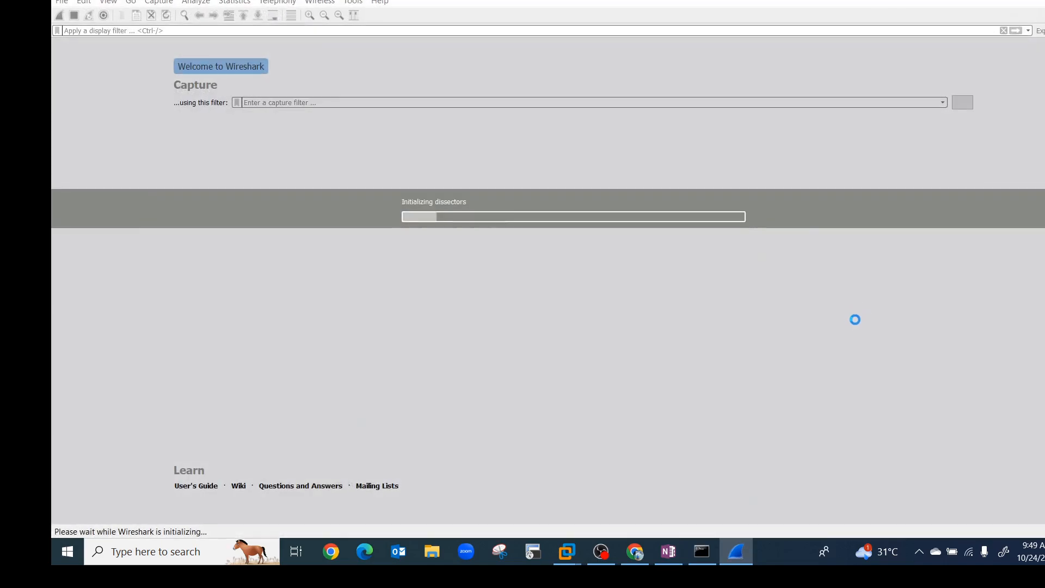
key(alt+Tab)
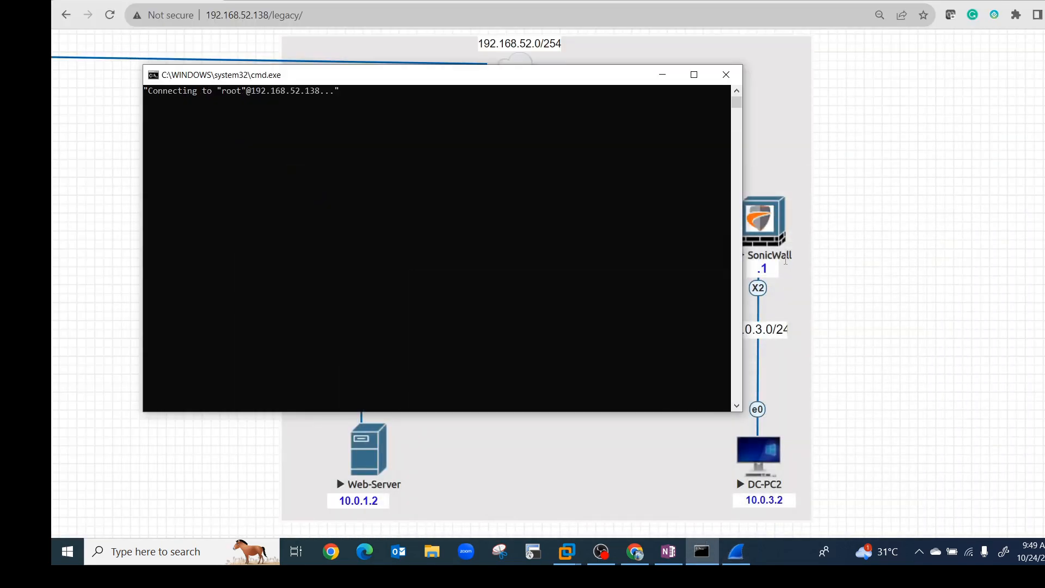
Step: Start a Wireshark packet capture on the SonicWall node's X2 interface from the topology diagram, and return to the diagram
click(761, 357)
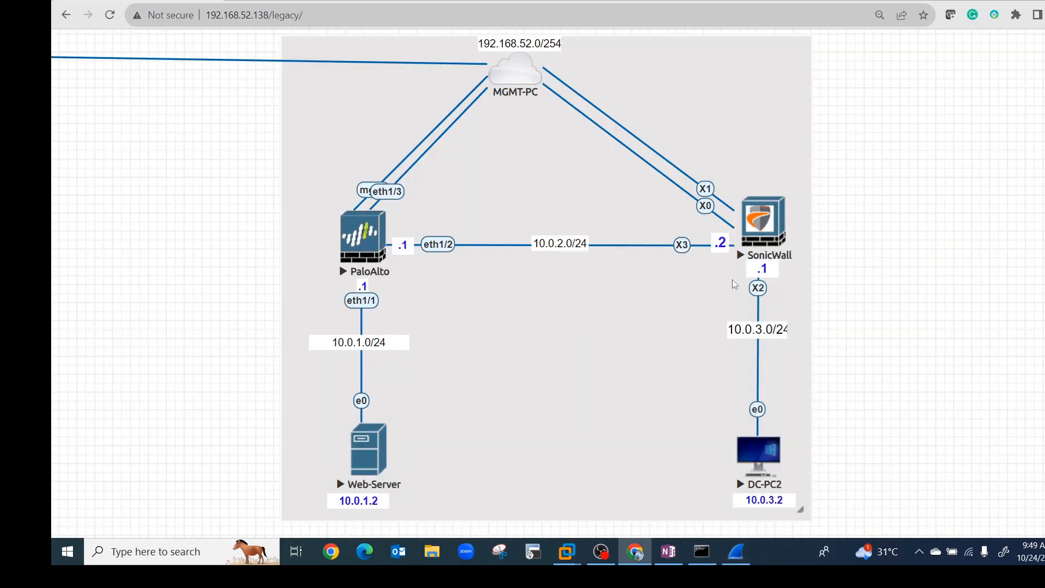
right_click(754, 226)
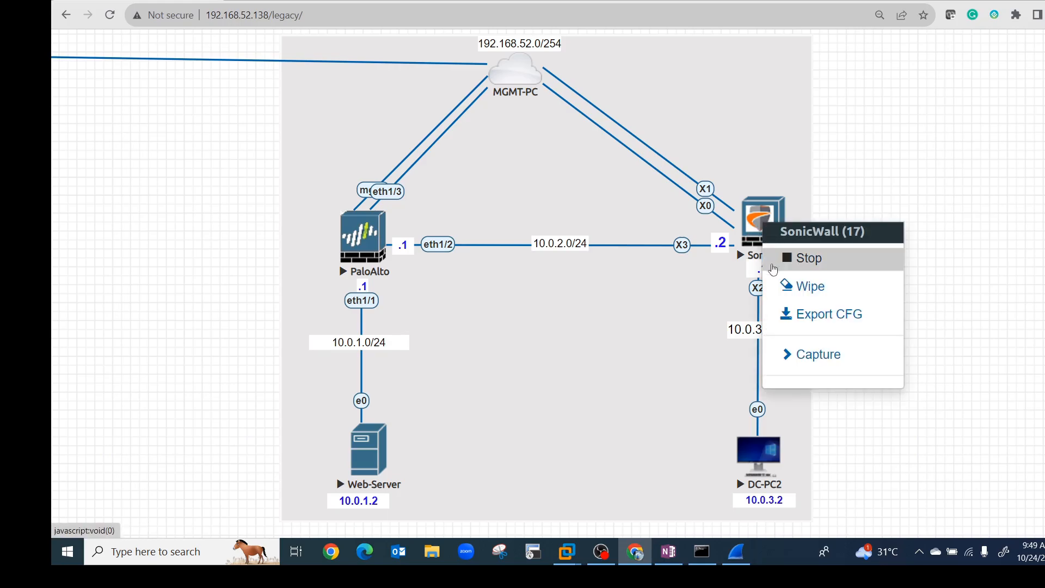
mouse_move(808, 361)
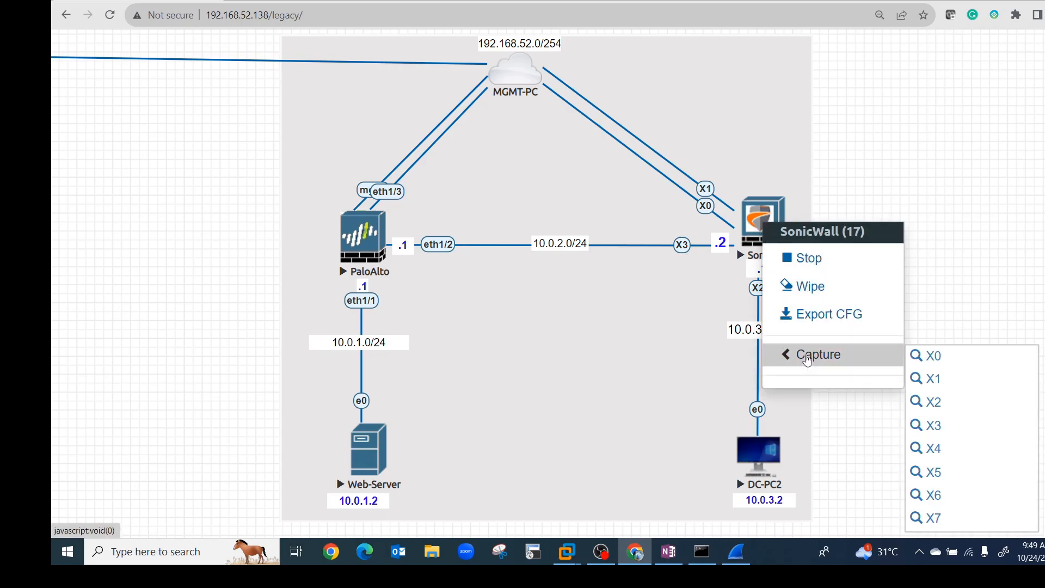
click(923, 406)
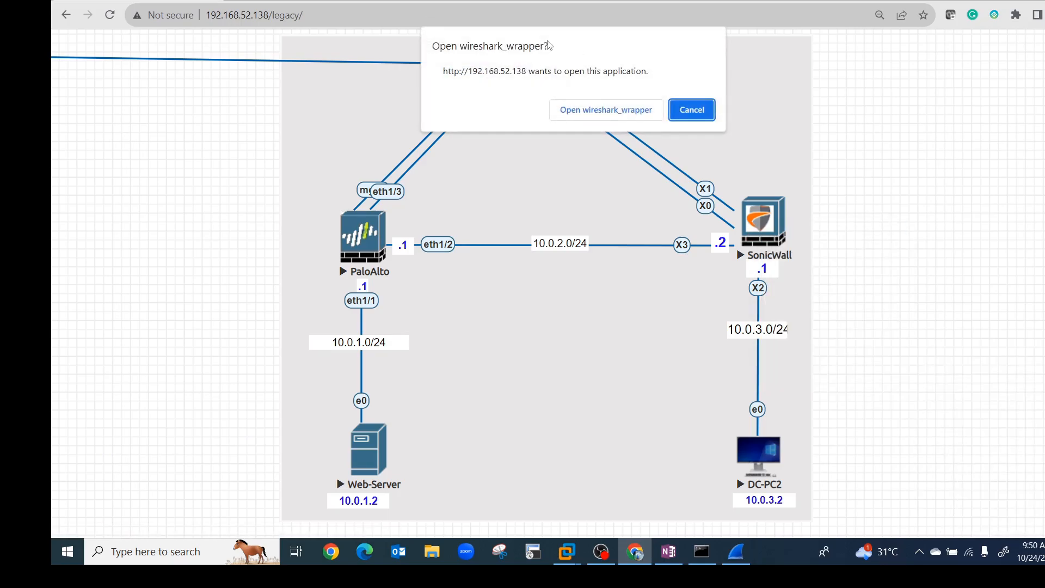
click(588, 109)
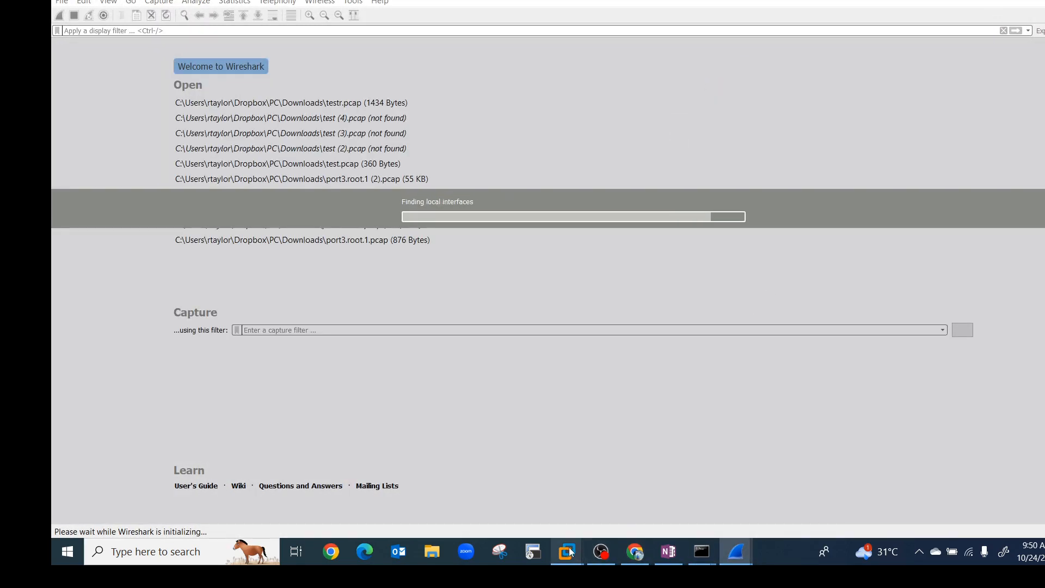
mouse_move(604, 553)
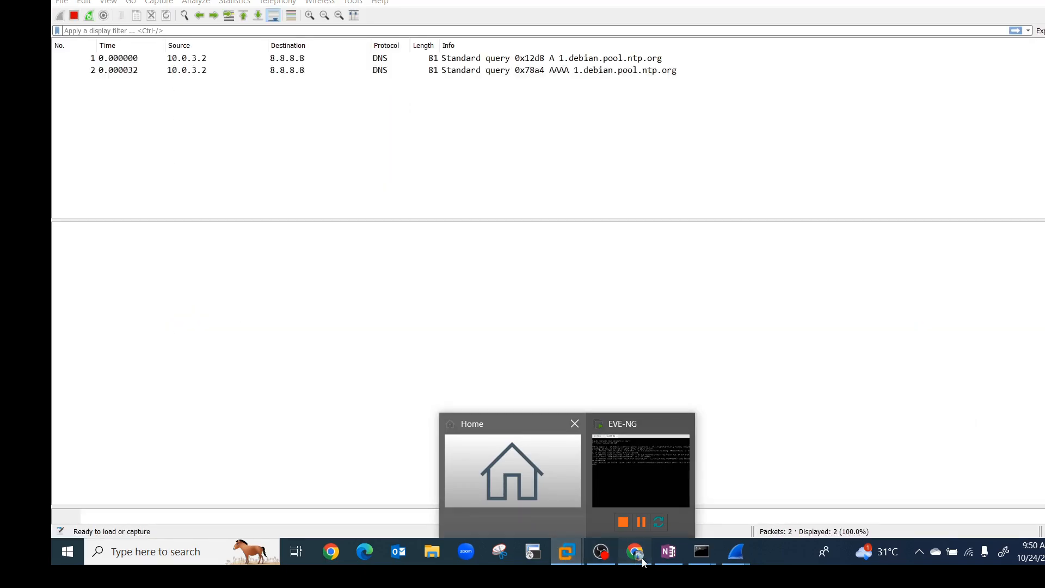
click(635, 552)
Step: Open the consoles of the DC-PC2 and Web-Server nodes from the topology diagram
right_click(757, 457)
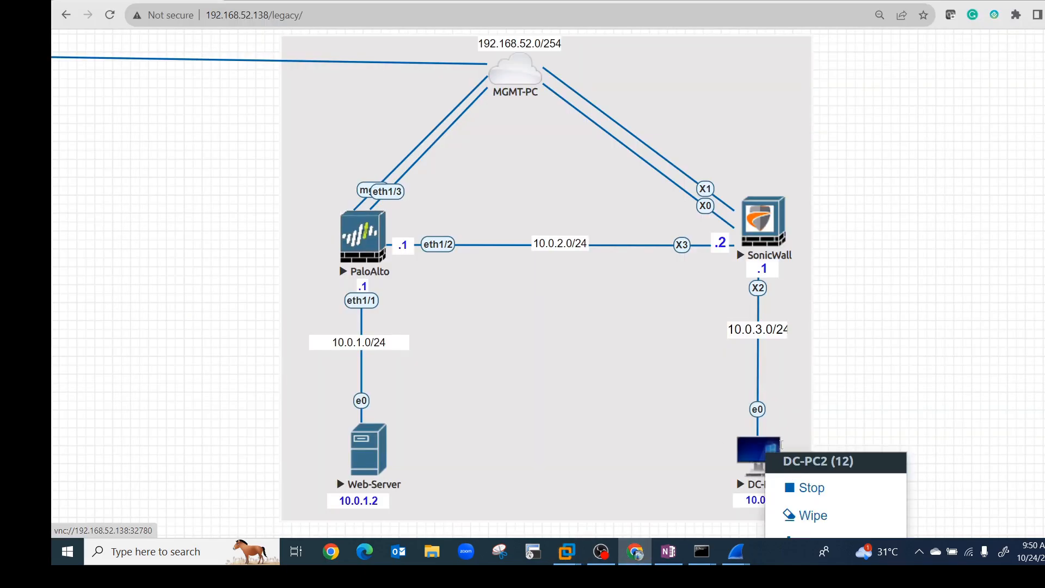
scroll(505, 399, down, 3)
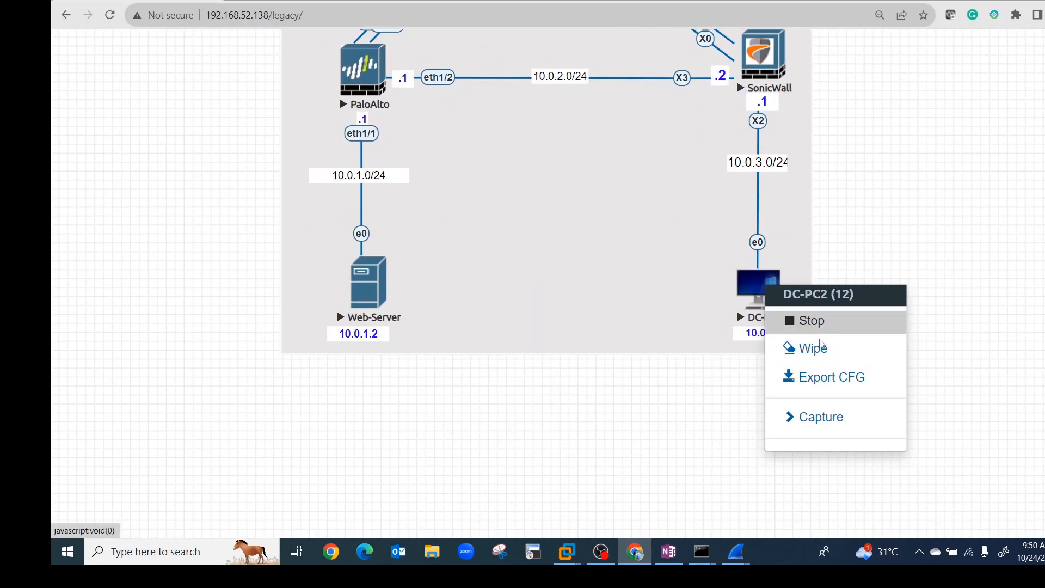
click(750, 296)
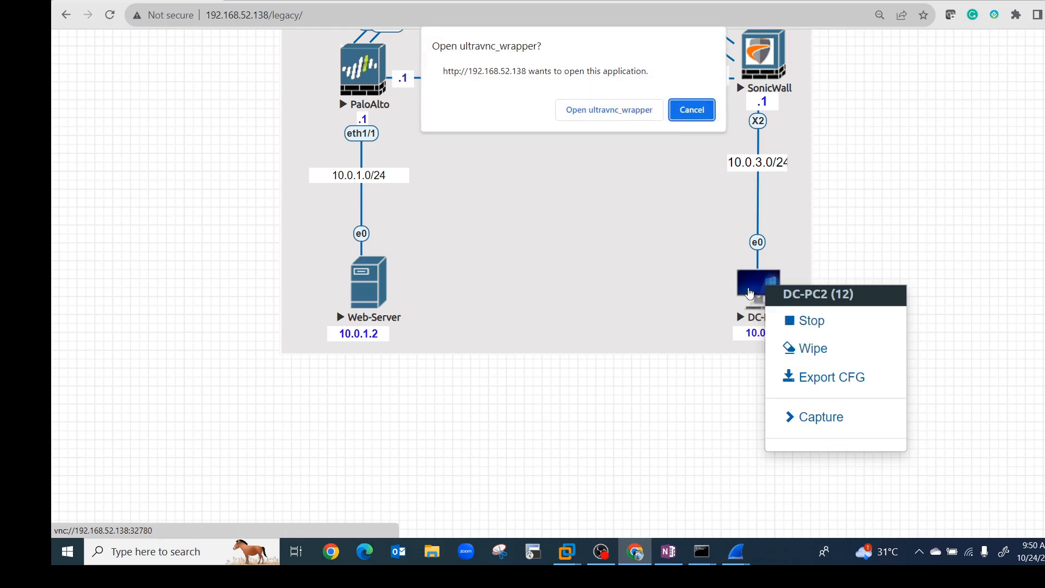
click(604, 108)
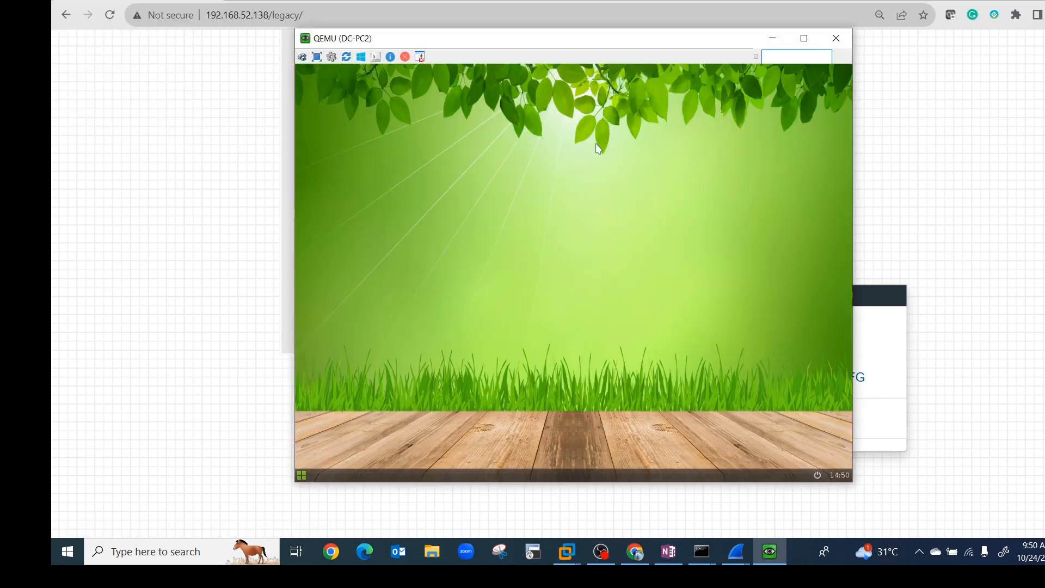
click(247, 301)
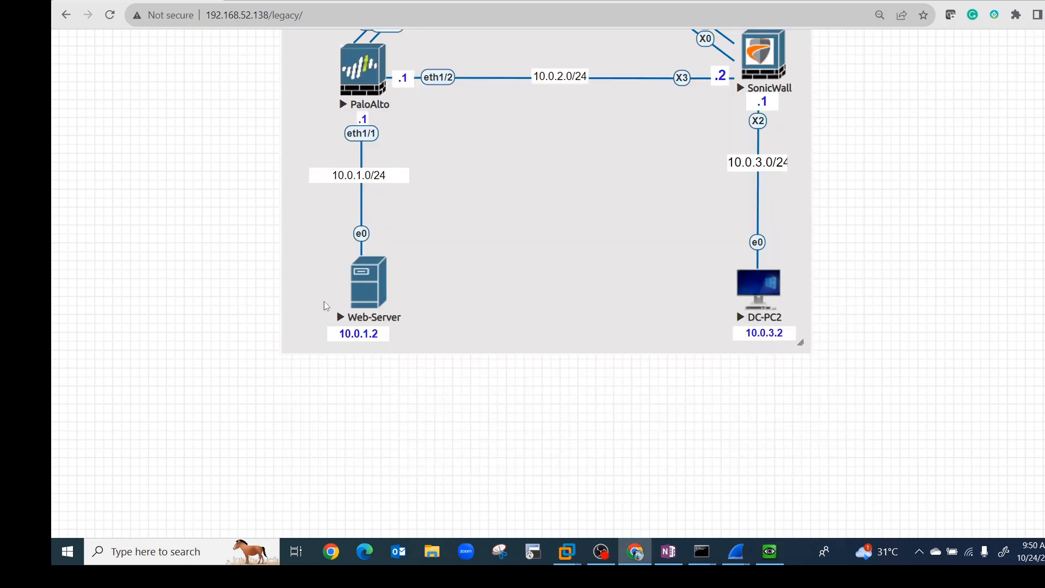
click(377, 305)
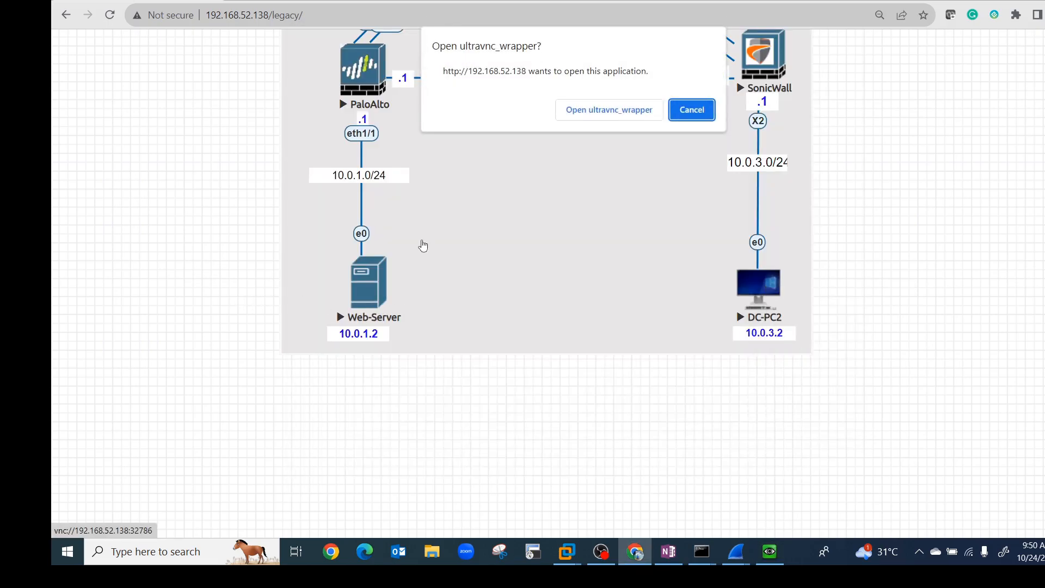
click(583, 111)
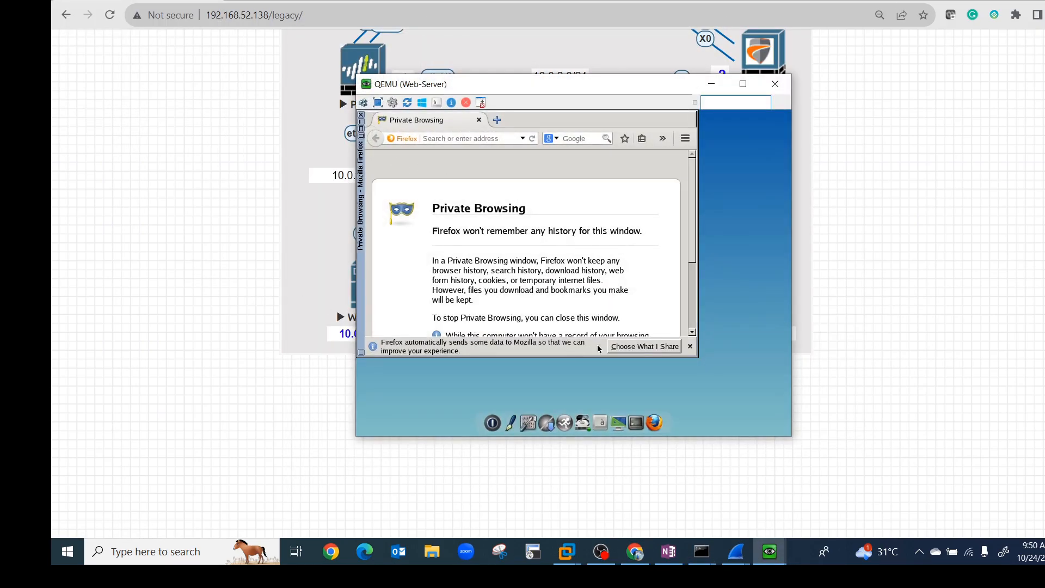
Step: Configure the Web-Server's eth0 with IP 10.0.1.2, mask 255.255.255.0, broadcast 10.0.1.1, gateway 10.0.1.254 and name server 8.8.8.8, and apply the settings
click(528, 422)
click(579, 403)
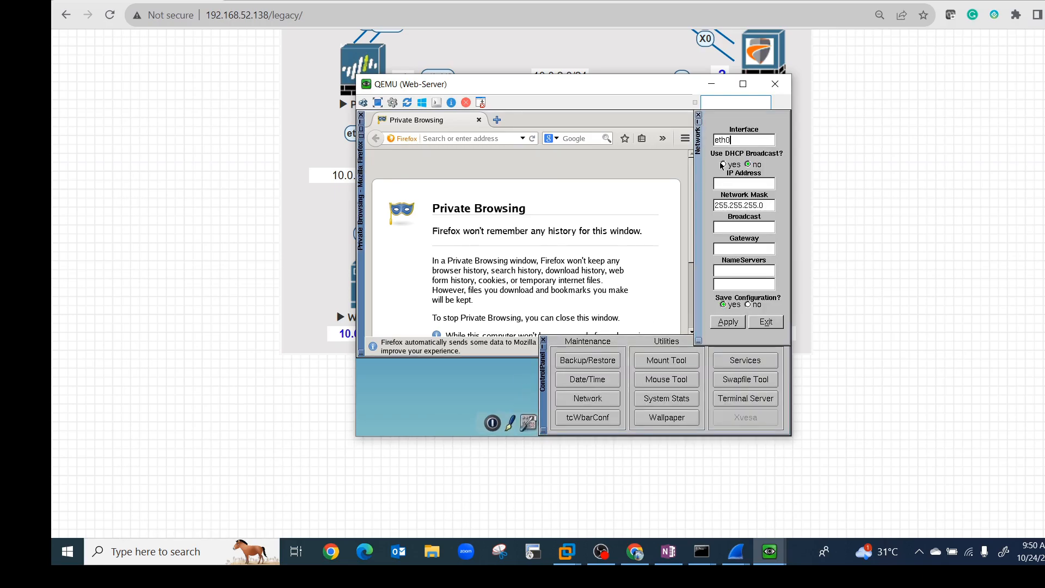
text(10)
click(748, 205)
click(751, 228)
key(BackSpace)
key(BackSpace)
key(BackSpace)
click(731, 327)
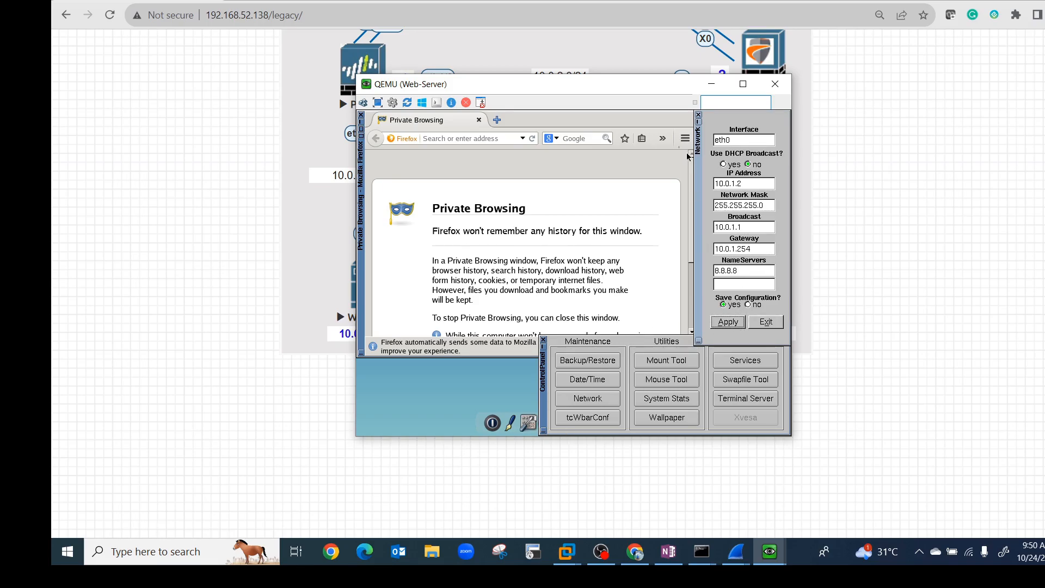
Step: Compare the packets in the PaloAlto and SonicWall captures, and check the Web-Server's network settings in its console
mouse_move(769, 552)
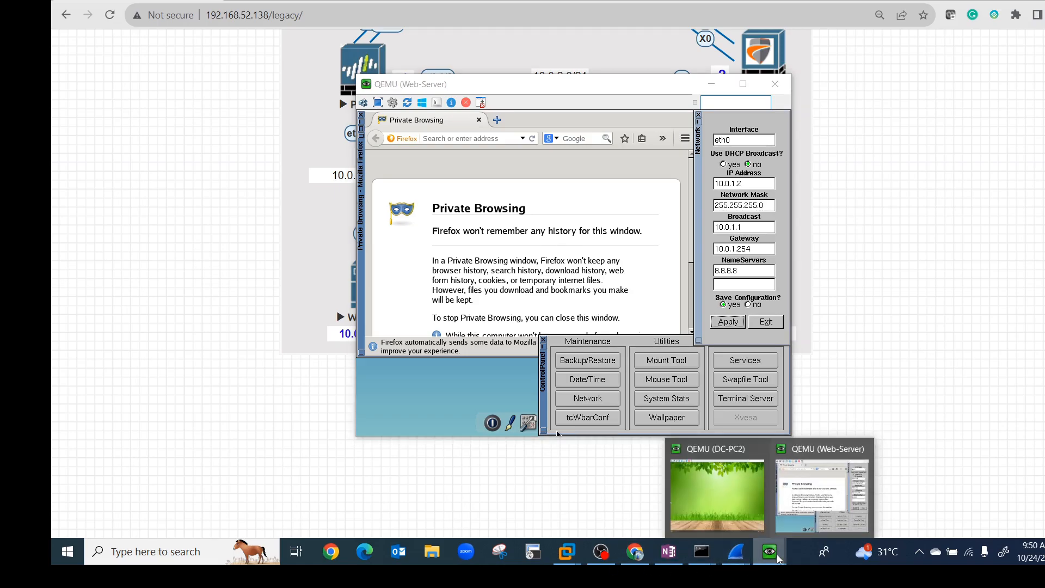
click(727, 493)
mouse_move(736, 552)
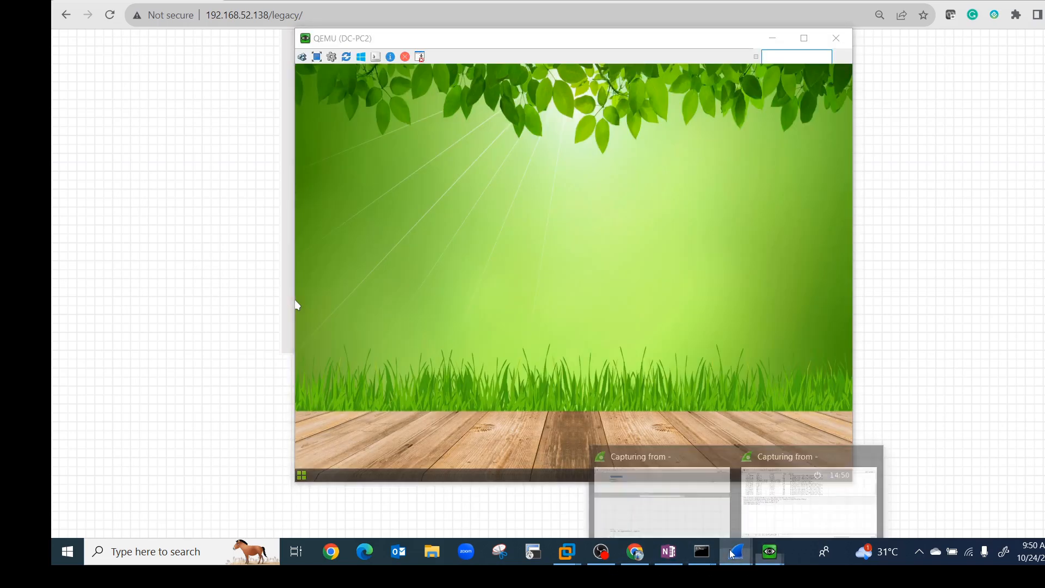
click(646, 501)
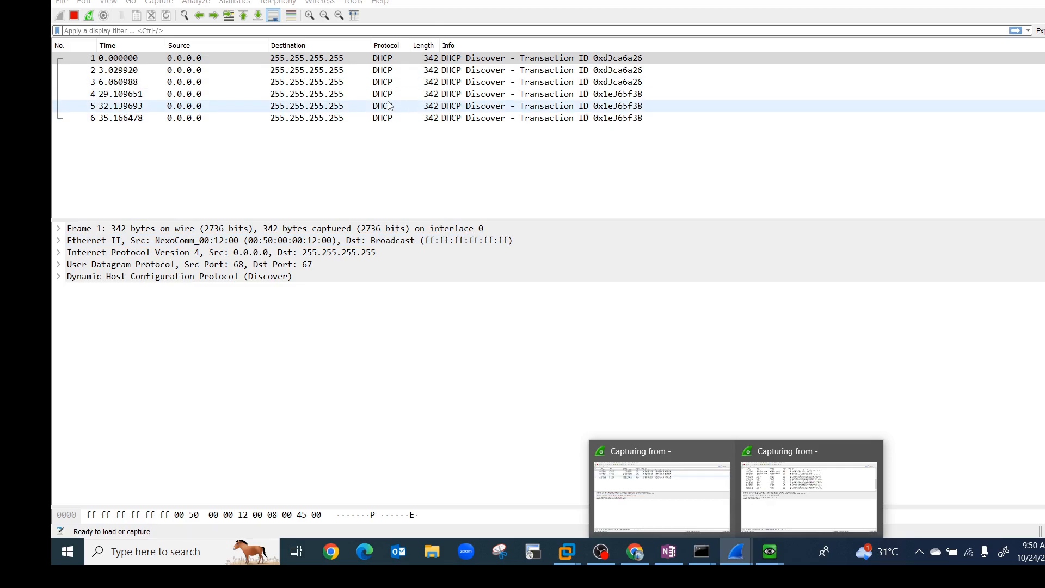
click(803, 496)
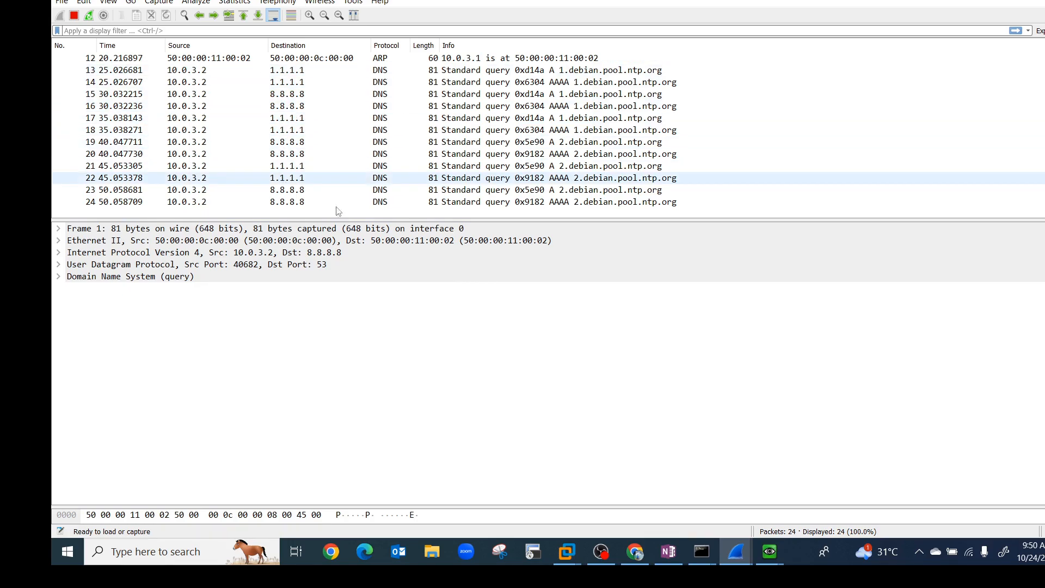
mouse_move(746, 556)
click(665, 495)
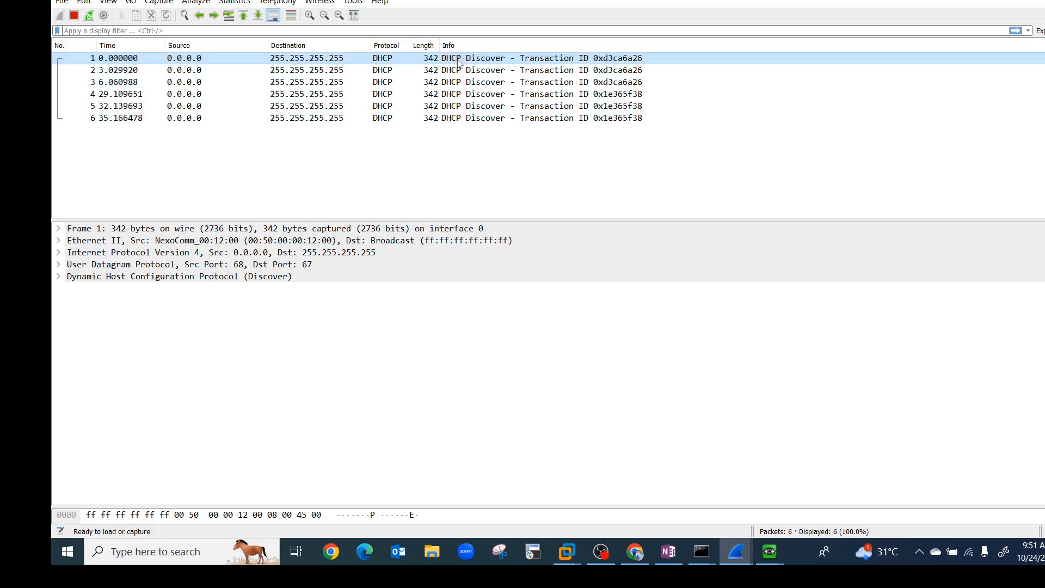
mouse_move(764, 557)
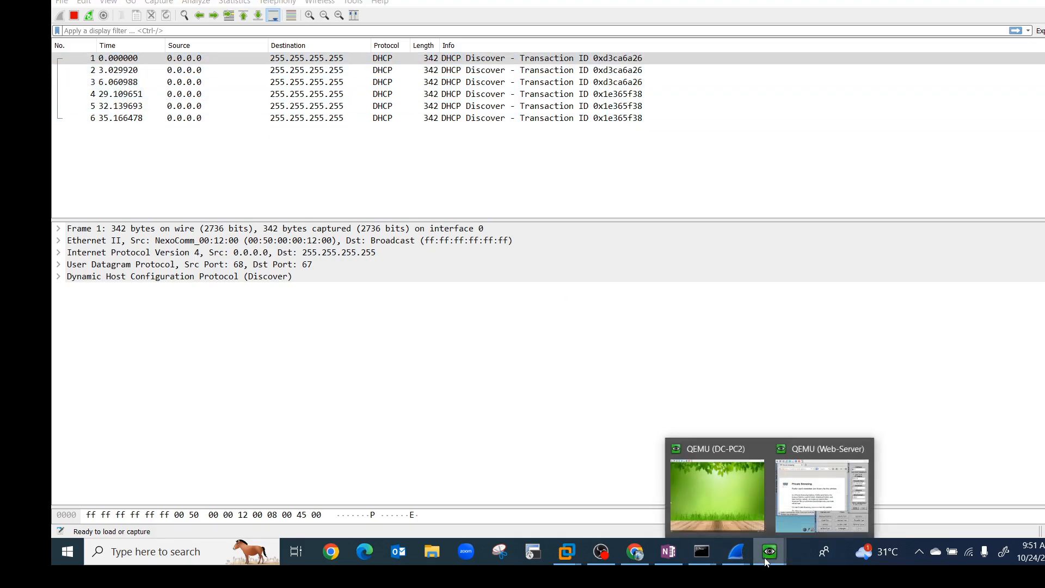
click(812, 507)
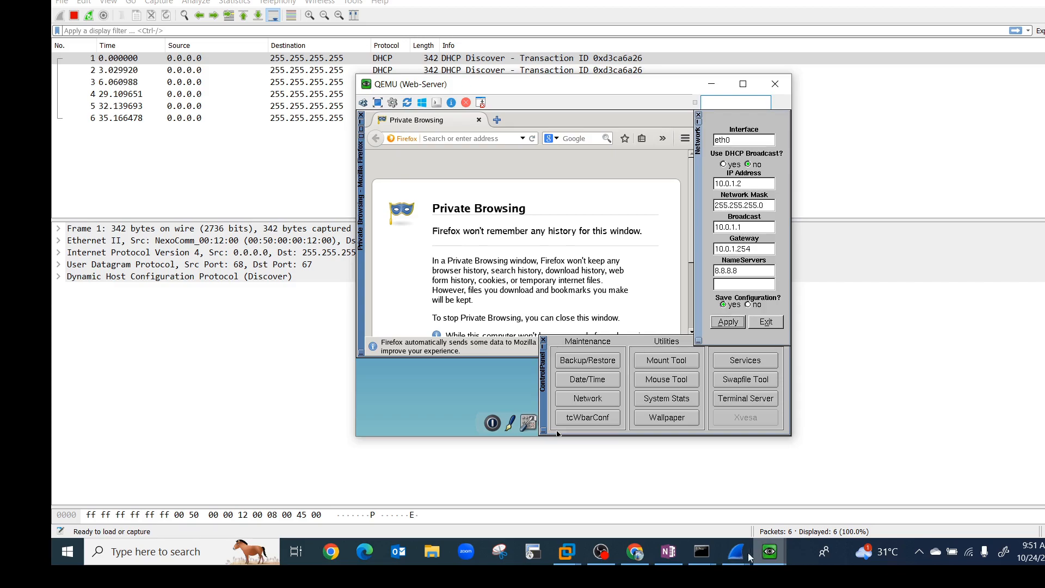
Step: Filter DNS packets out of the SonicWall X2 capture using the Domain Name System protocol of the selected packet
click(769, 520)
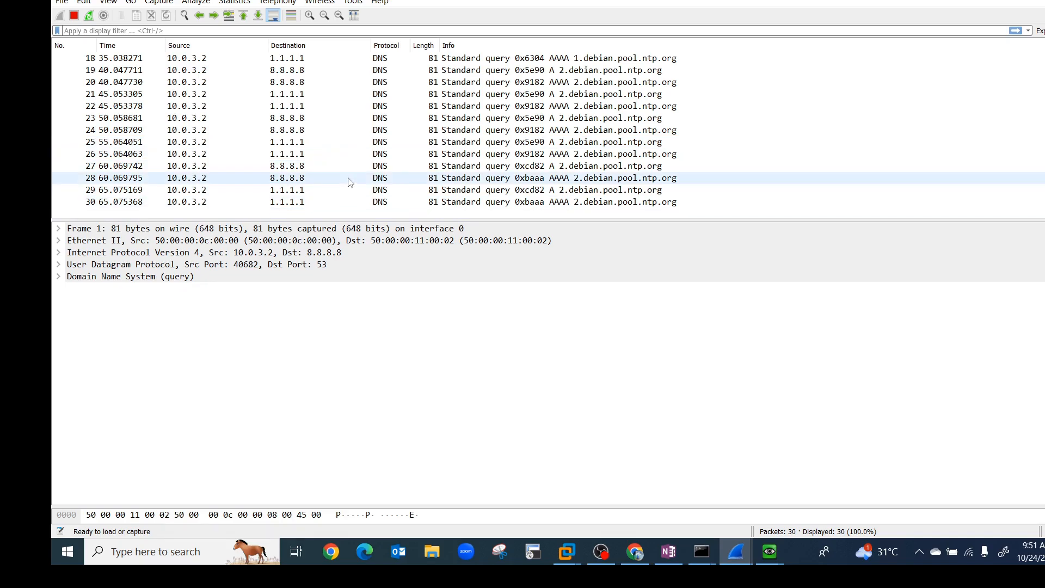
right_click(131, 279)
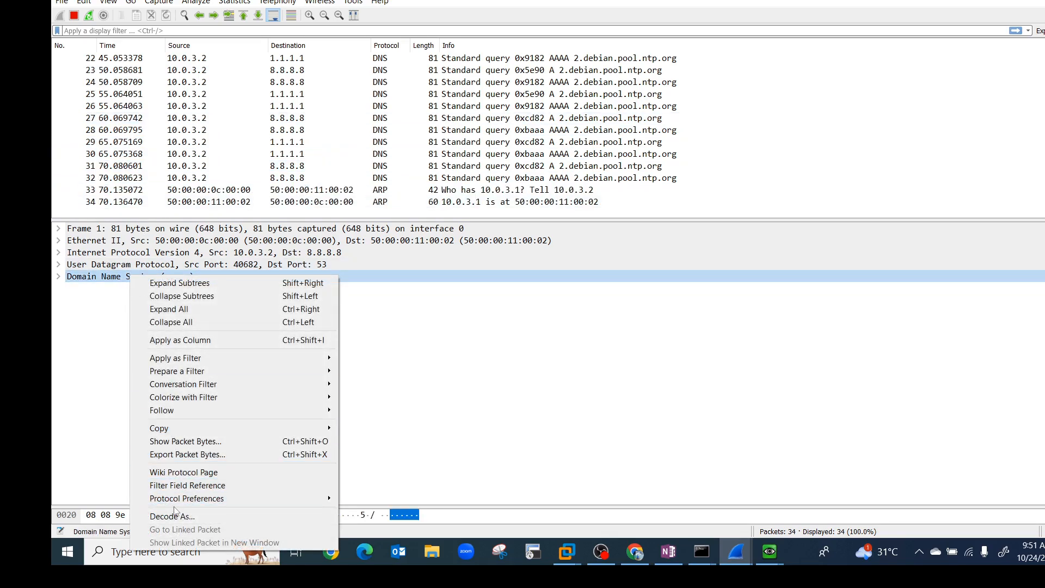
mouse_move(207, 500)
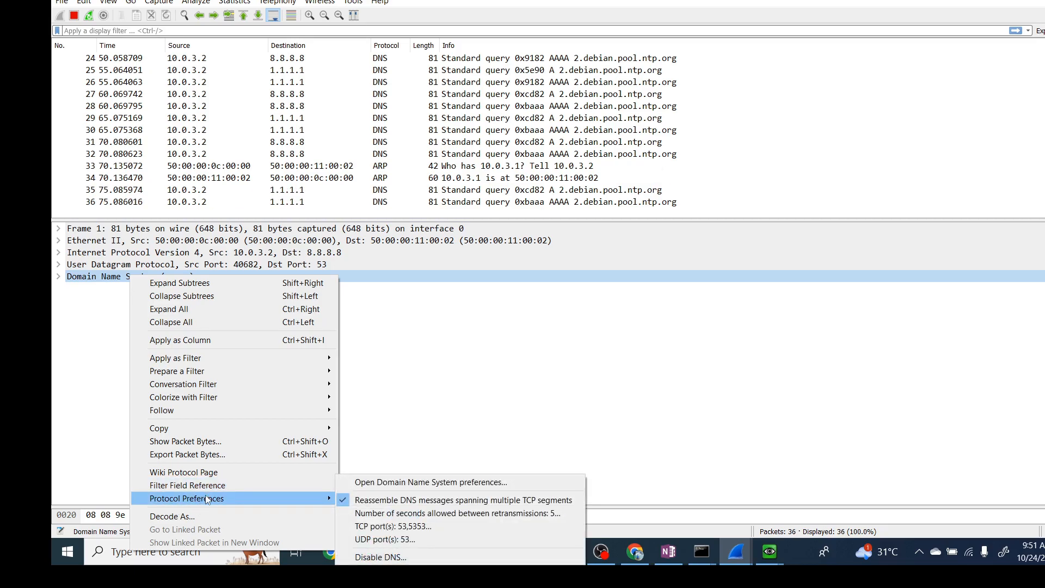
mouse_move(218, 359)
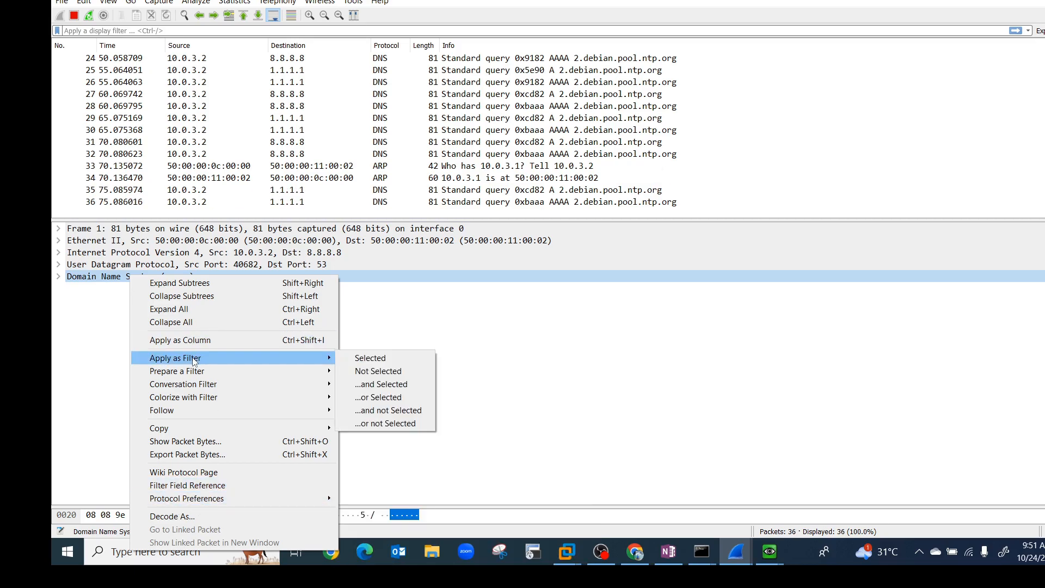
click(367, 373)
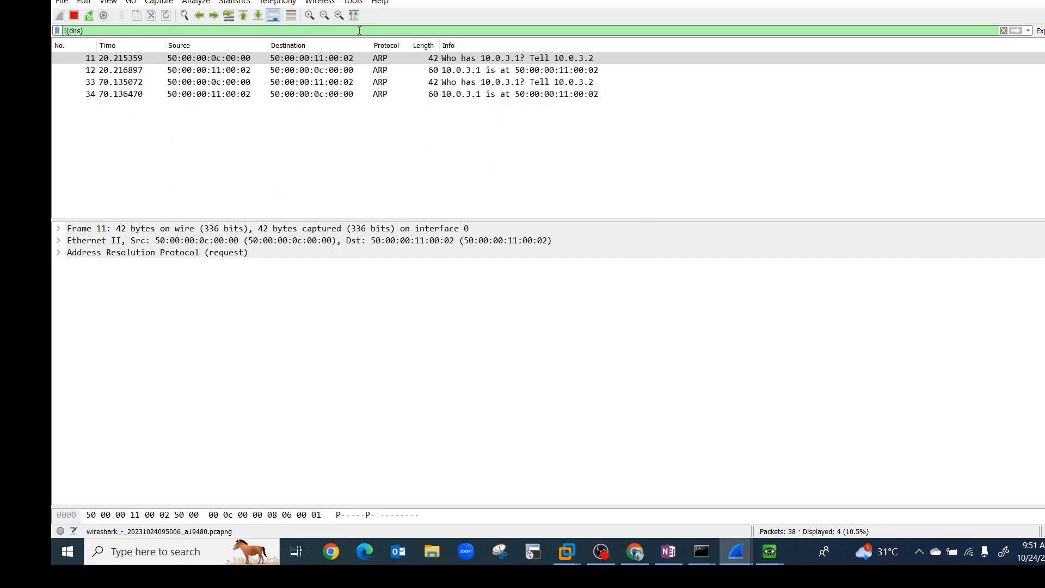
Step: Extend the SonicWall capture's display filter to exclude ARP packets as well, giving (!(dns)) && !(arp)
click(164, 255)
right_click(164, 259)
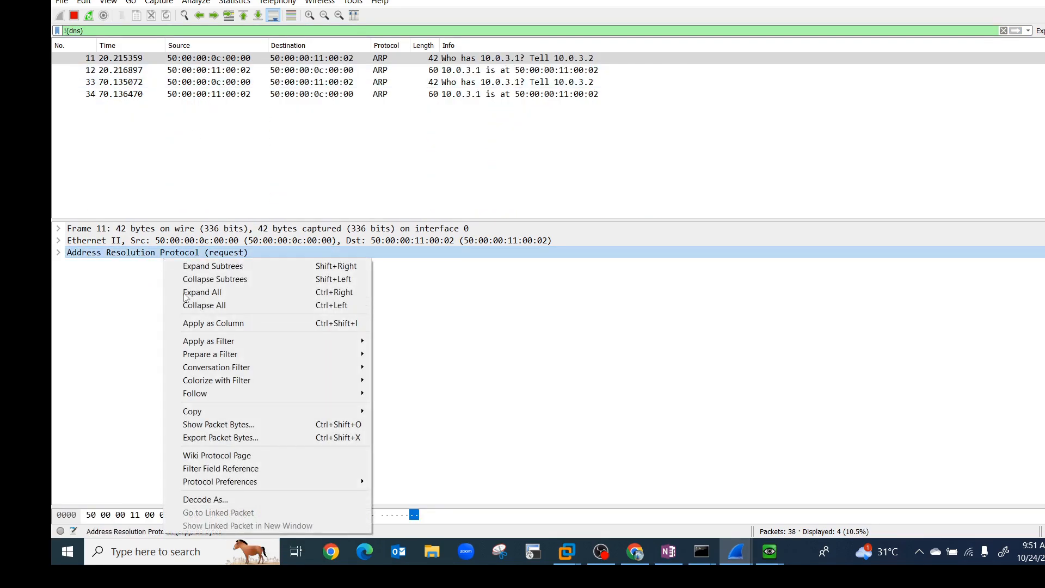
mouse_move(215, 343)
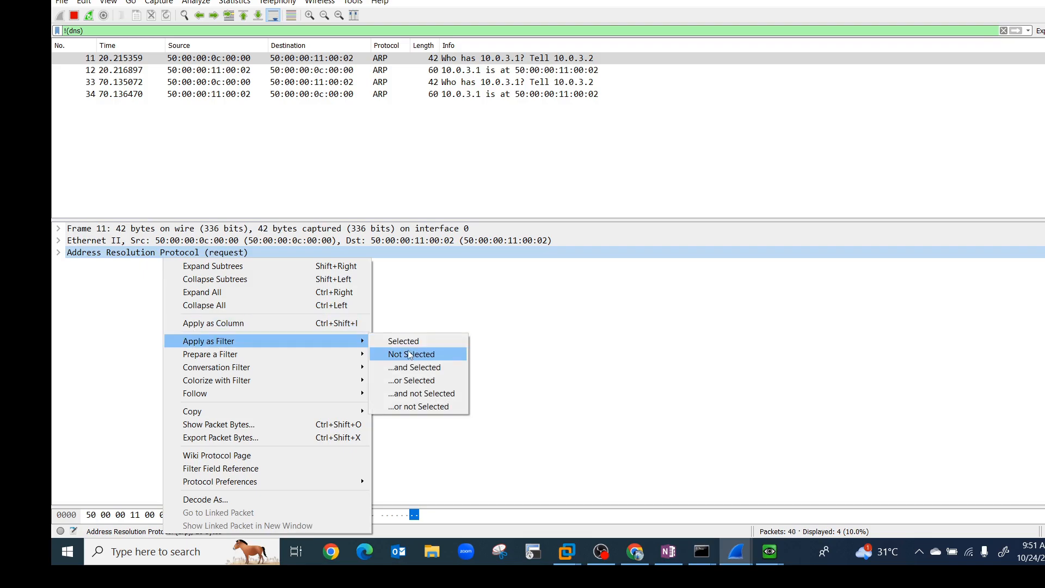
click(410, 393)
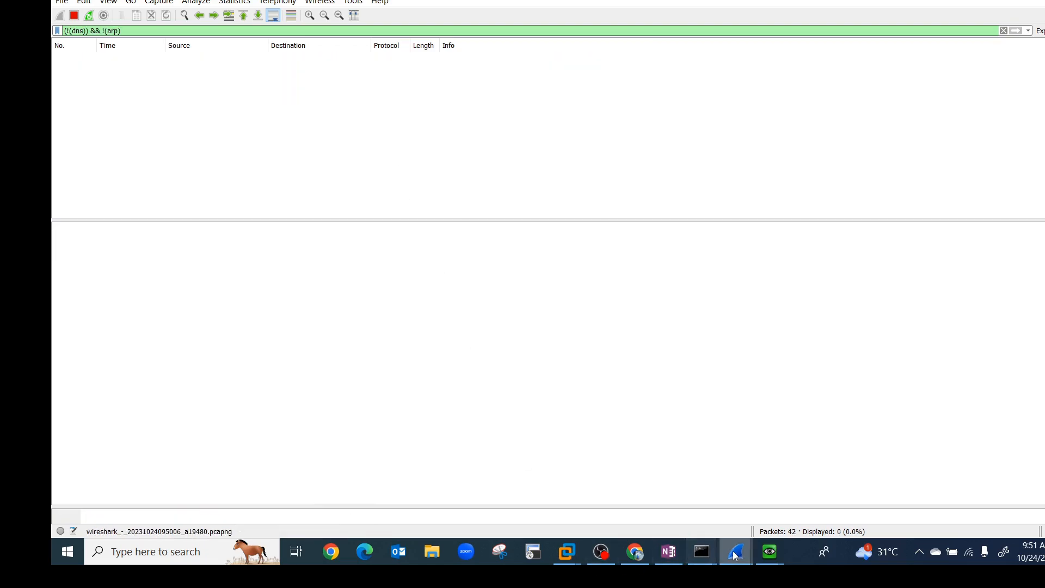
mouse_move(768, 552)
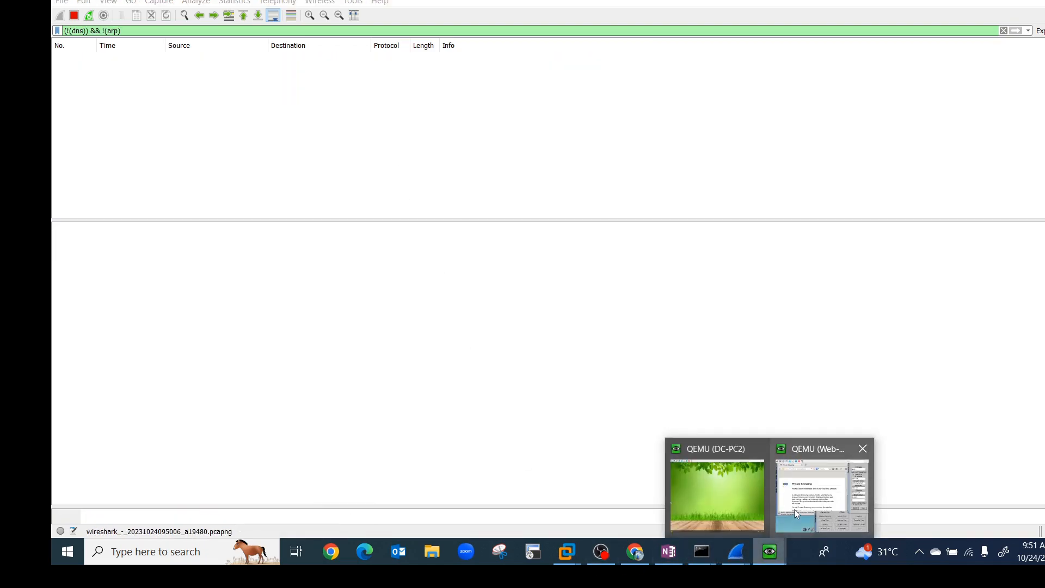
click(747, 504)
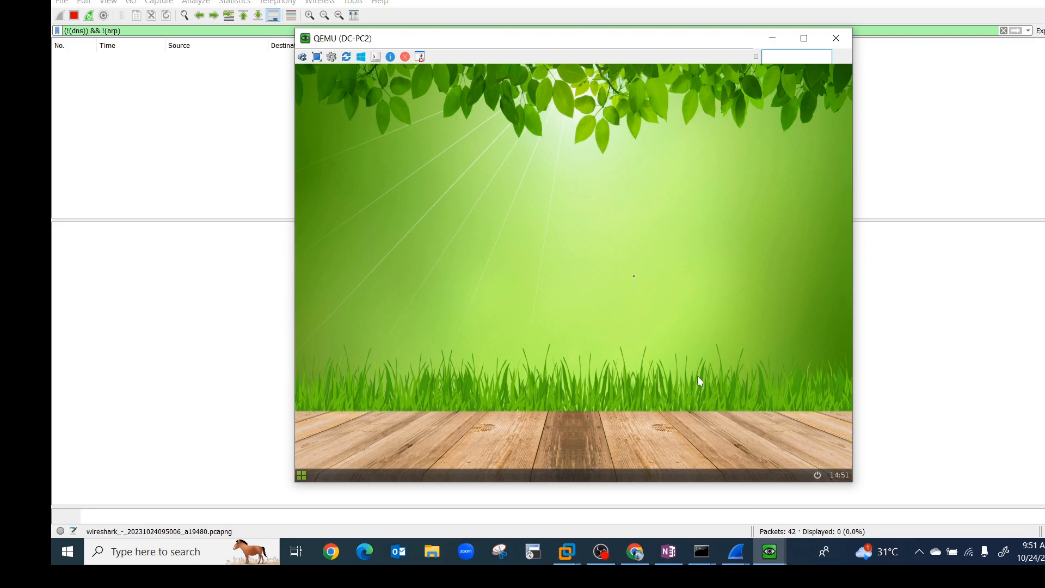
right_click(504, 228)
click(490, 271)
click(635, 552)
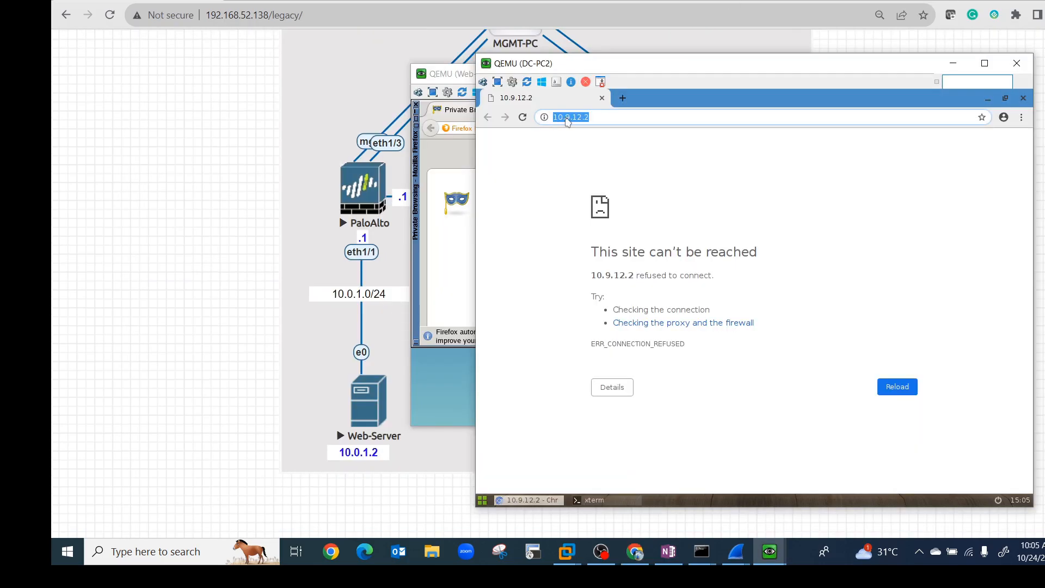
click(554, 120)
text(http:)
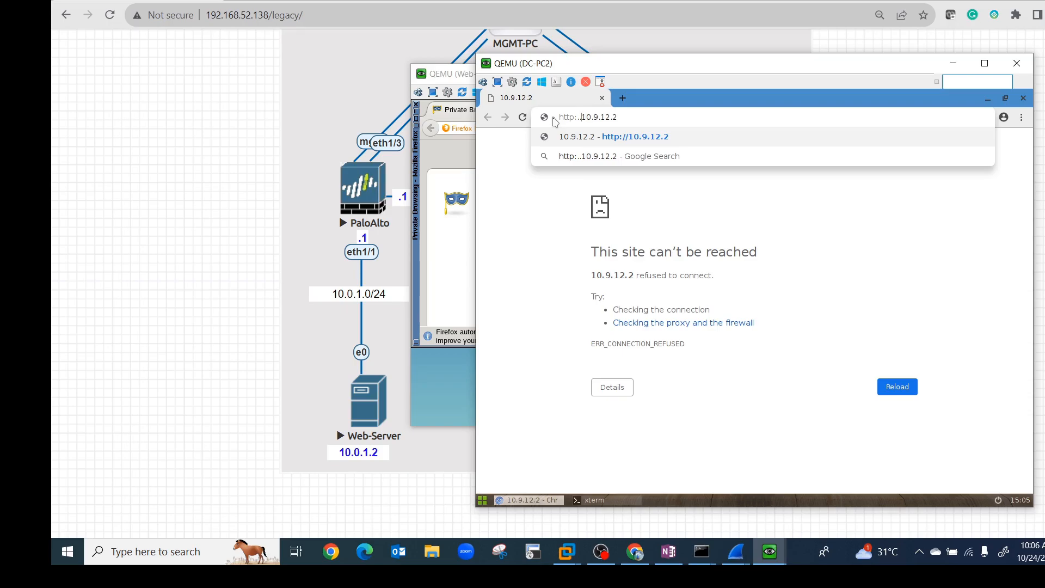
text(//)
key(Return)
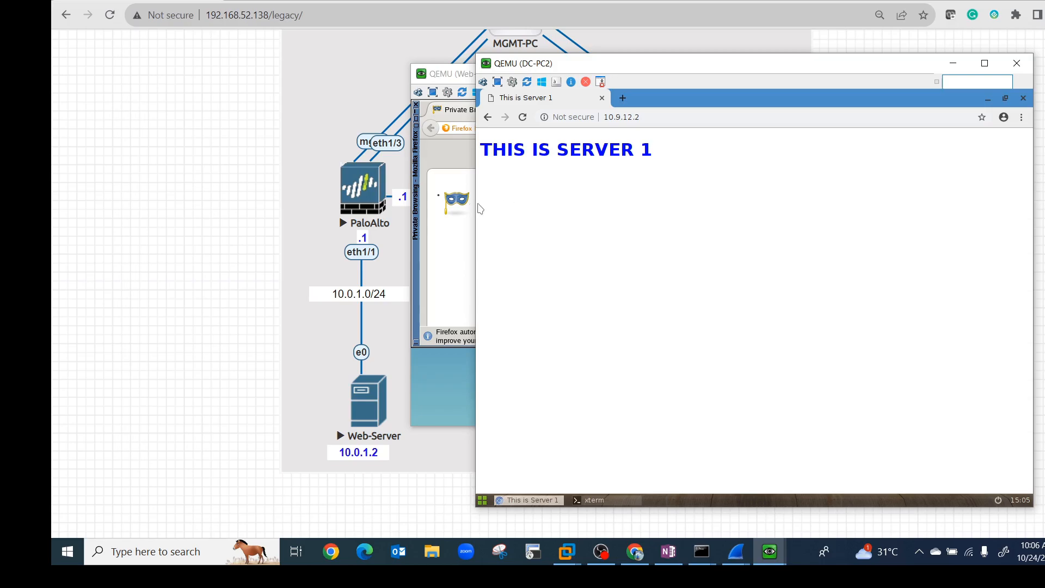
Step: Switch to the PaloAlto capture in Wireshark and examine the source and destination addresses of the HTTP exchange with the web server
mouse_move(736, 552)
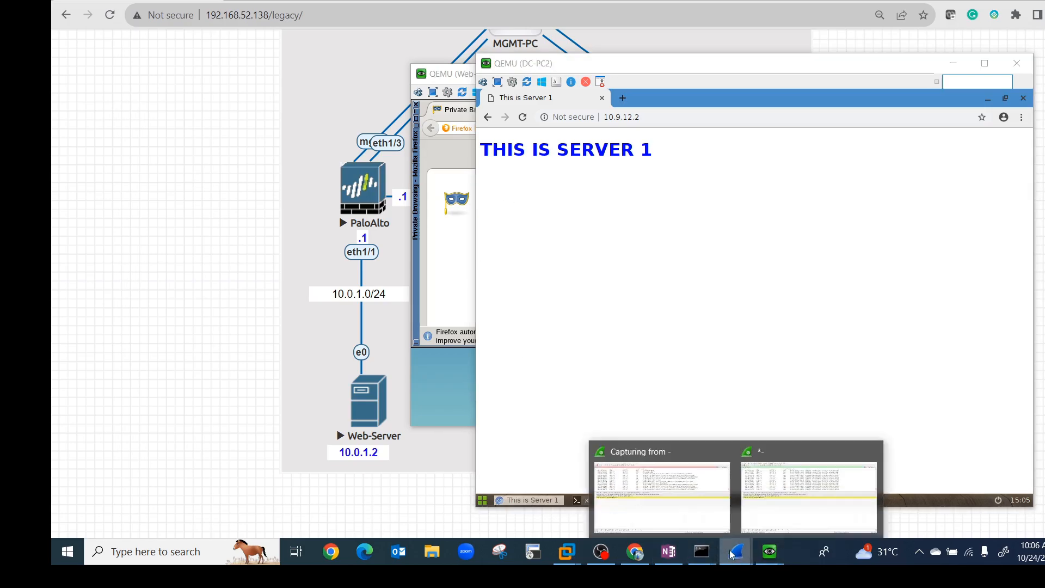
click(664, 488)
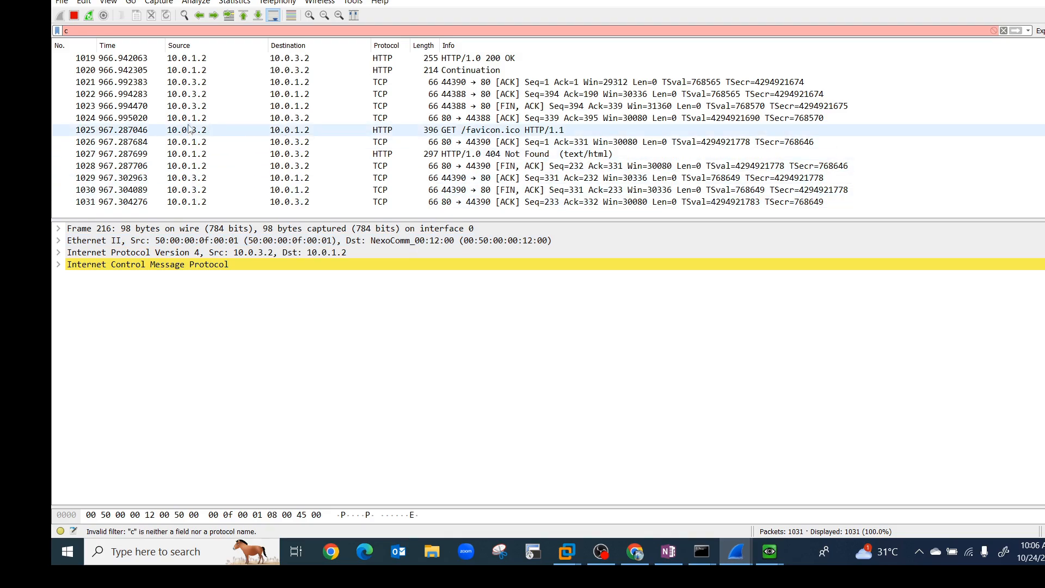
click(192, 61)
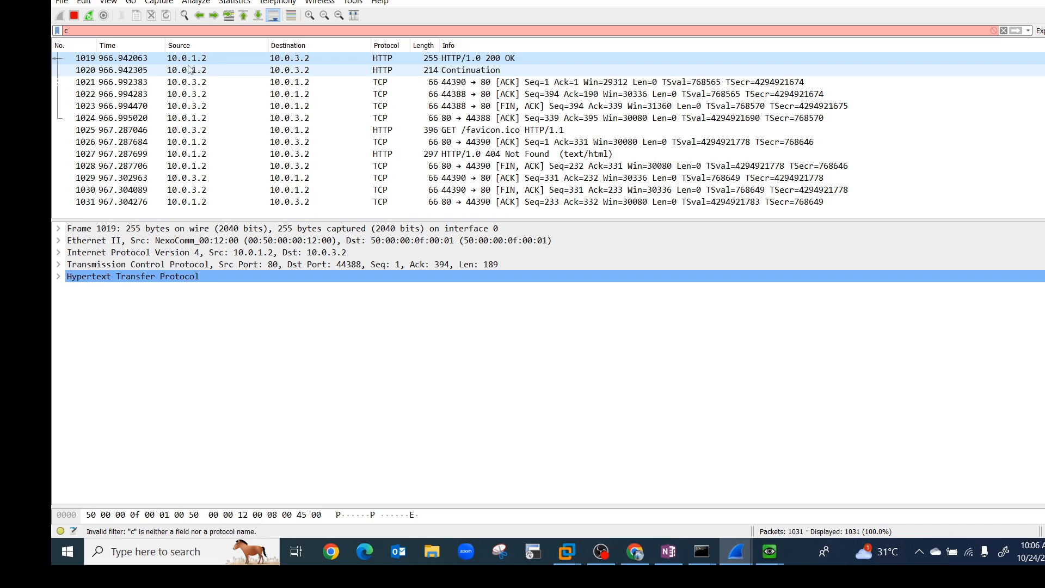
scroll(189, 70, up, 2)
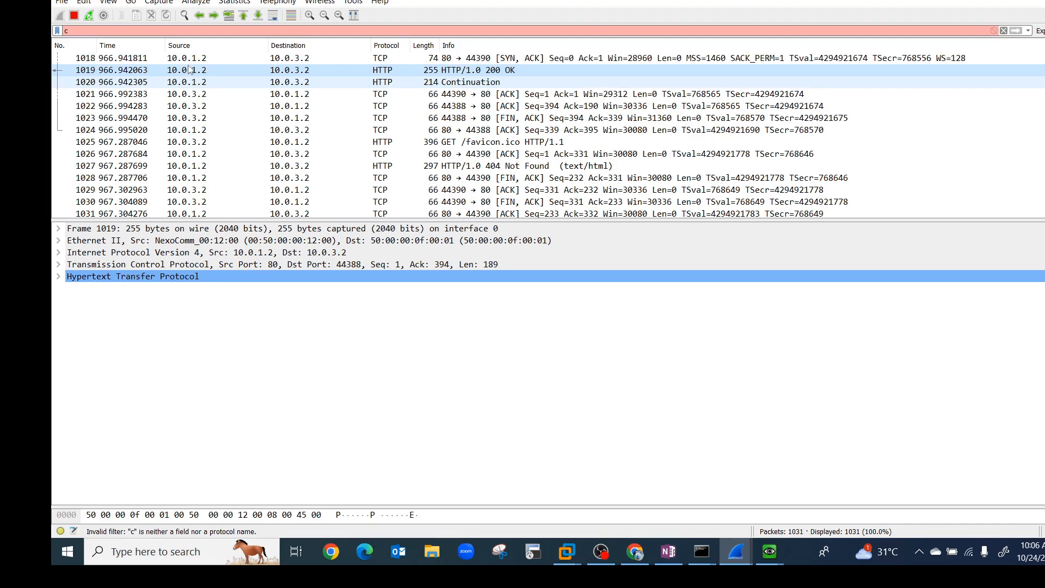
scroll(190, 70, up, 1)
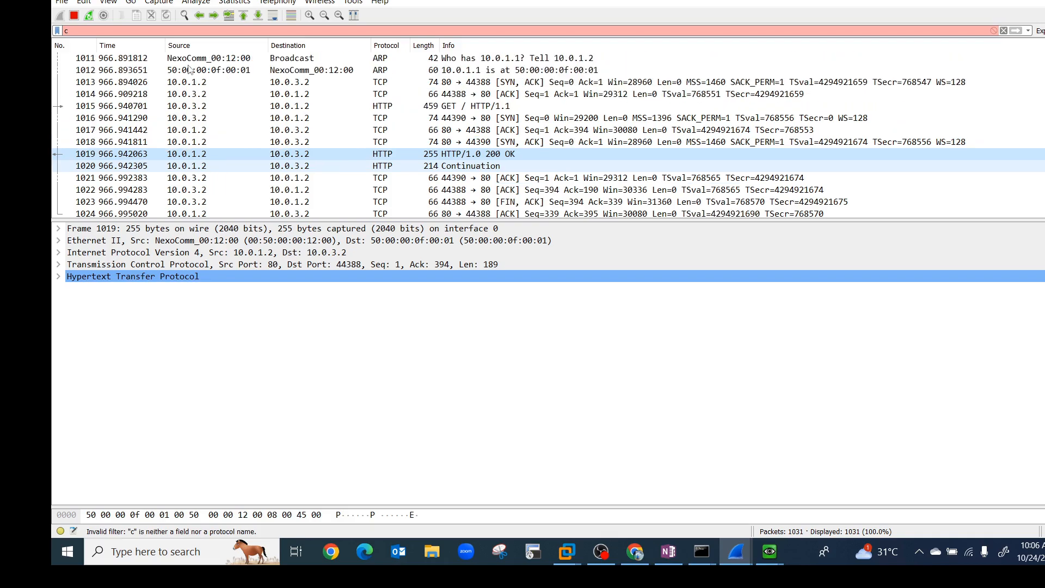
right_click(189, 70)
click(167, 94)
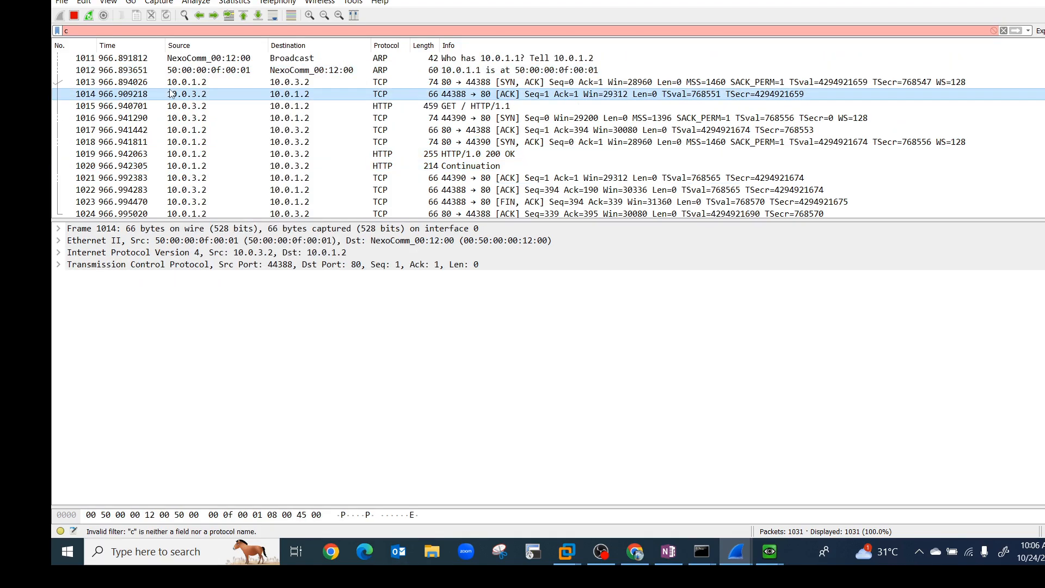
Step: Find the start of the port 44388 TCP session and examine the source and destination addresses of its SYN and SYN, ACK packets
scroll(170, 94, up, 1)
scroll(170, 94, up, 1)
scroll(170, 93, down, 1)
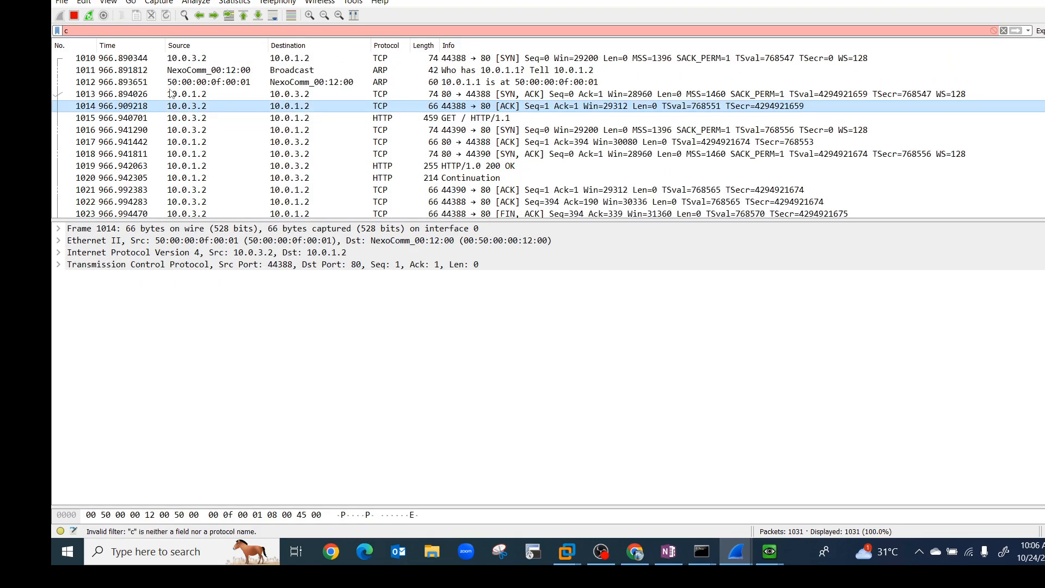
scroll(307, 105, up, 3)
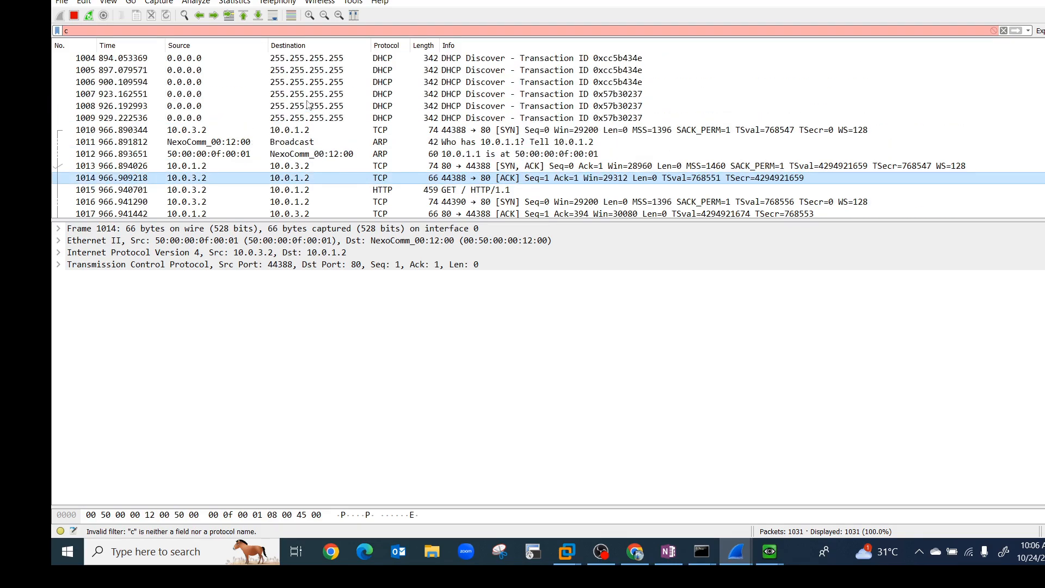
scroll(309, 105, down, 2)
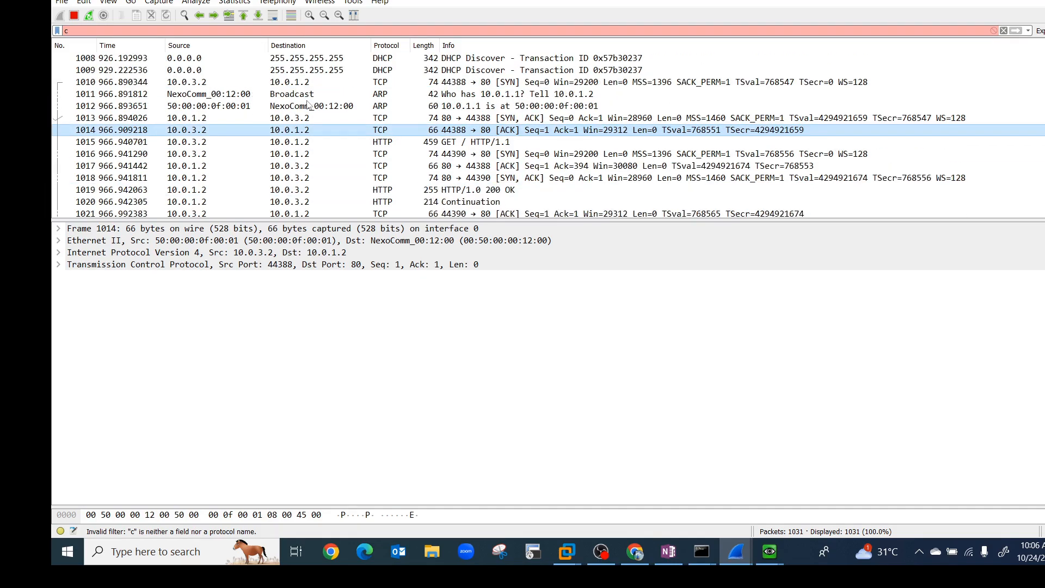
click(204, 84)
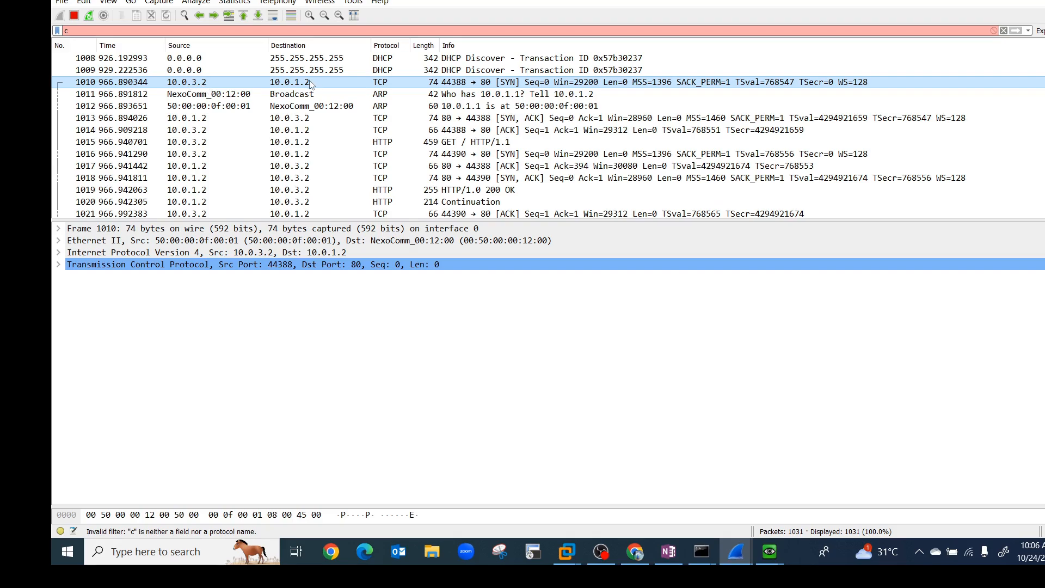
click(205, 118)
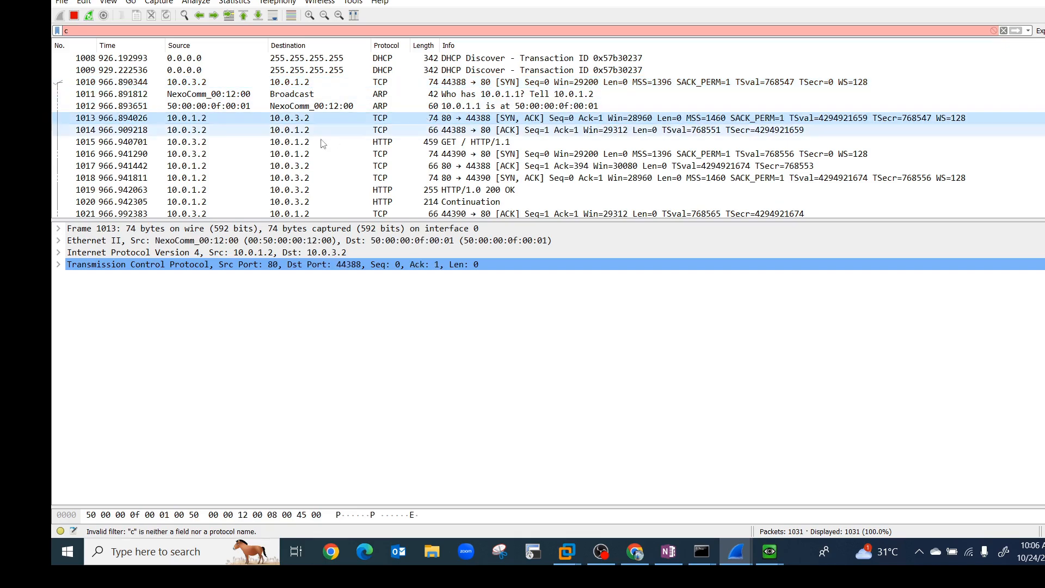